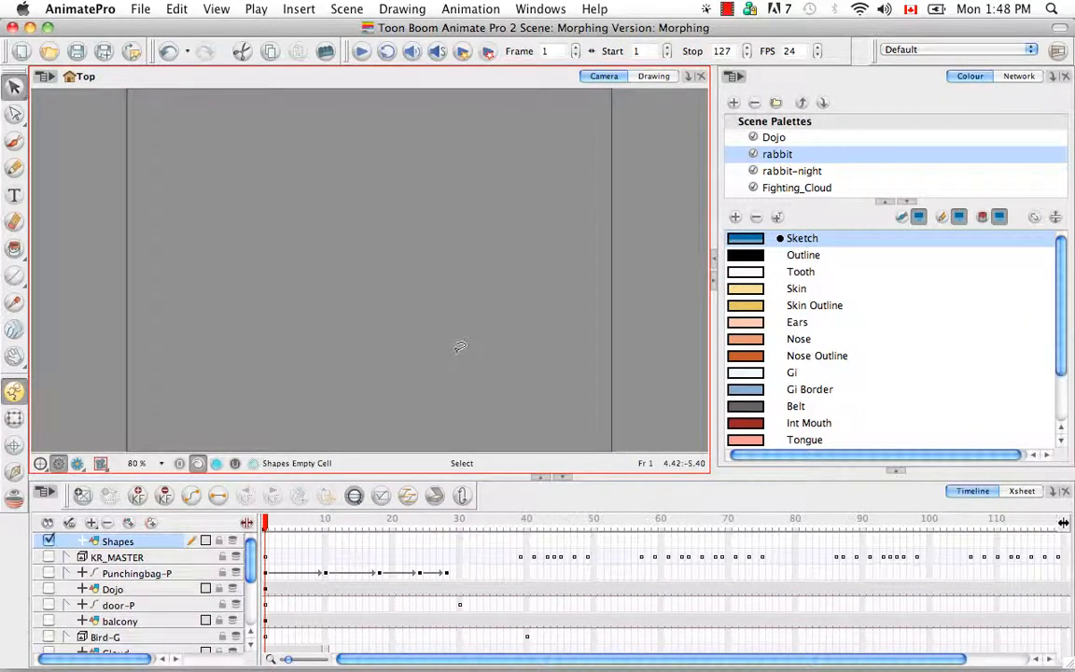
Brush a square outline on frame 1 and a circle outline on frame 20 of the Shapes layer, using the Outline colour.
left_click(747, 254)
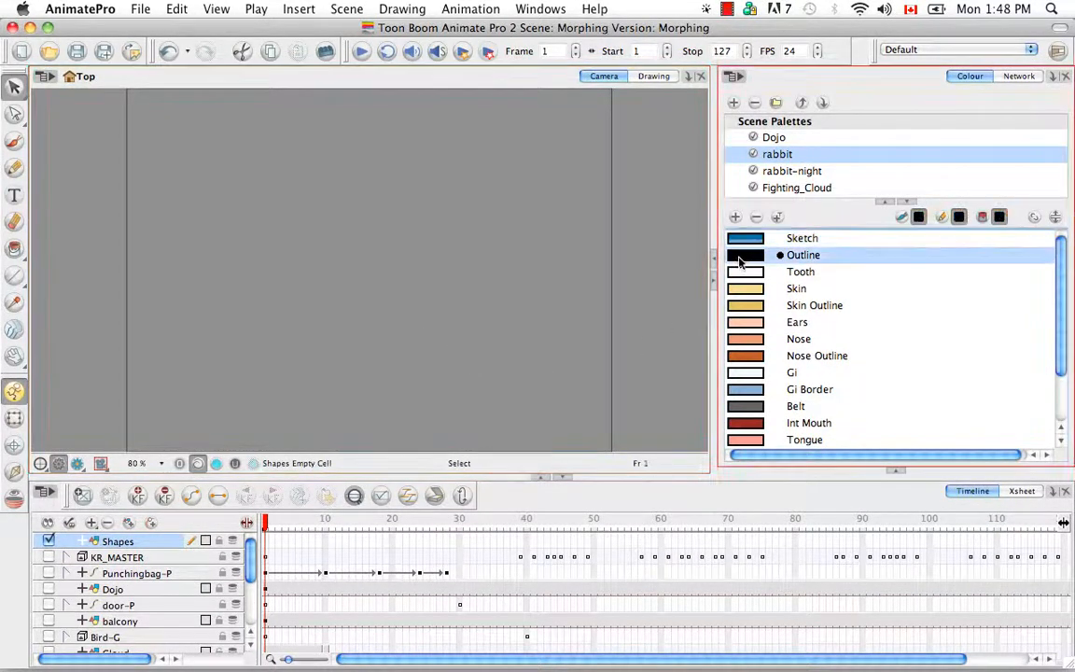
left_click(14, 140)
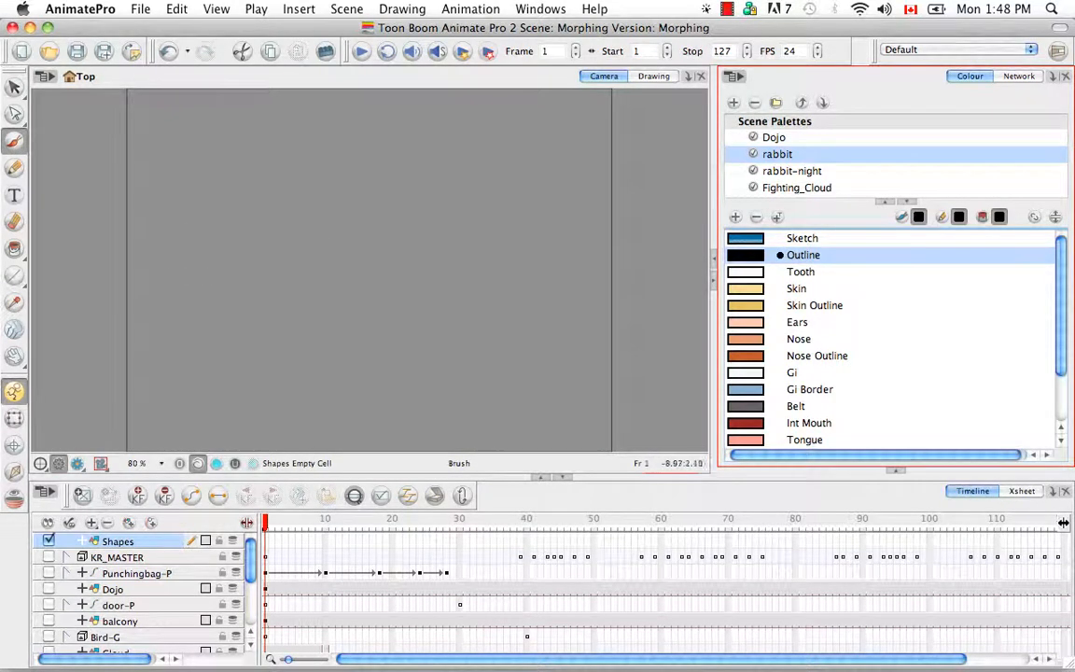
mouse_move(198, 299)
left_mouse_down()
mouse_move(233, 233)
mouse_move(251, 233)
mouse_move(261, 299)
mouse_move(196, 301)
left_mouse_up()
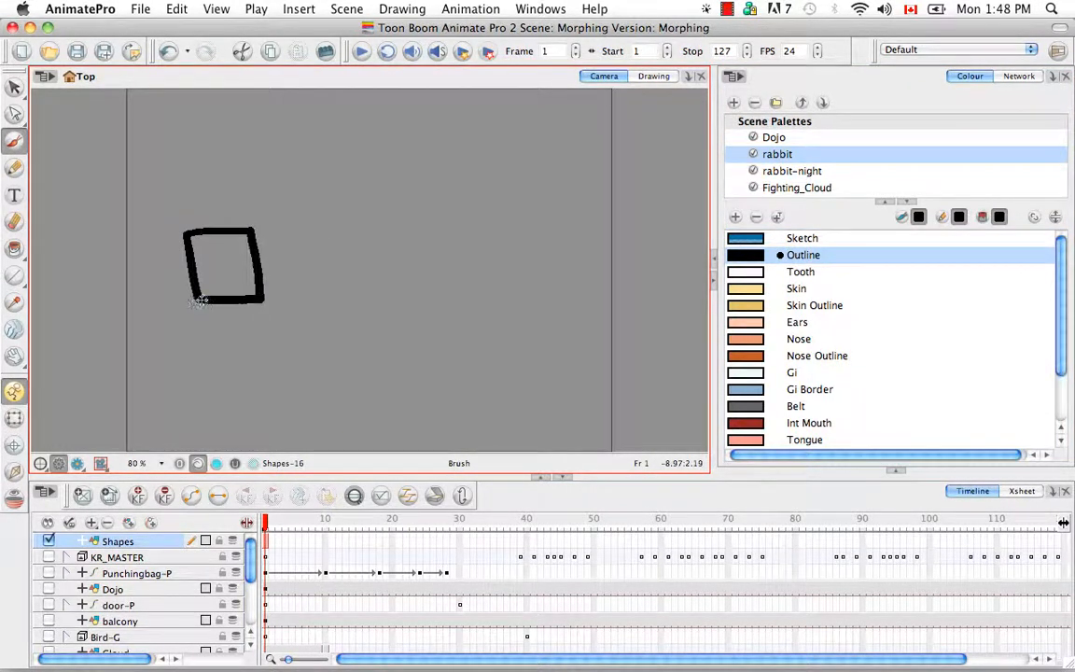
left_click(392, 529)
mouse_move(508, 132)
left_mouse_down()
mouse_move(470, 136)
mouse_move(468, 192)
mouse_move(517, 181)
mouse_move(504, 130)
left_mouse_up()
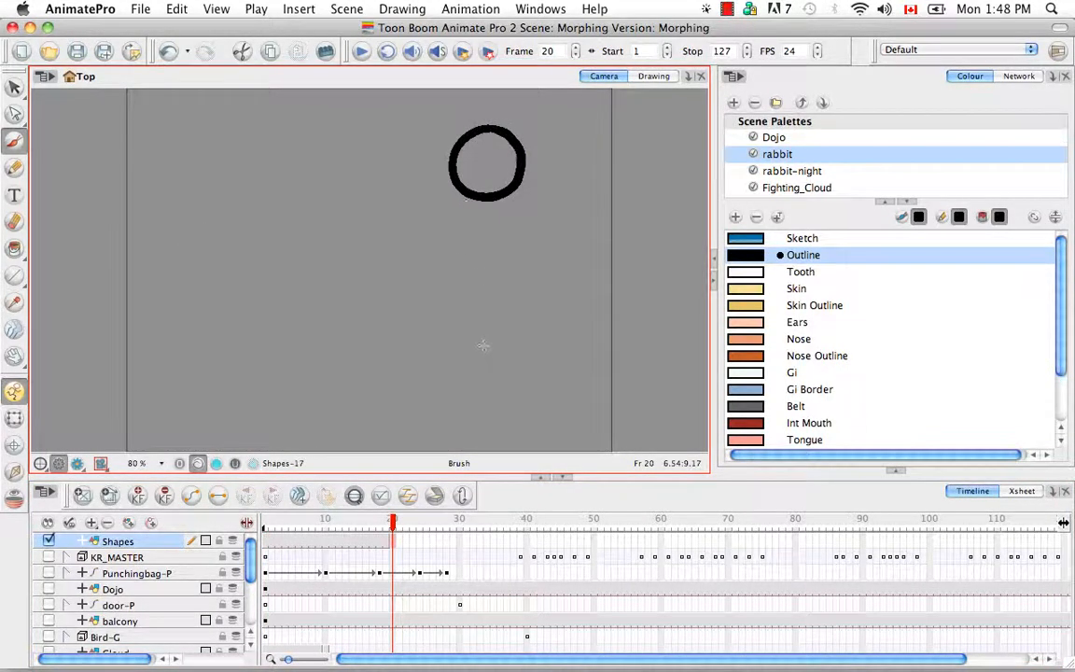
Fill the circle on frame 20 and the square on frame 19 with the Nose Outline colour.
key("alt+k")
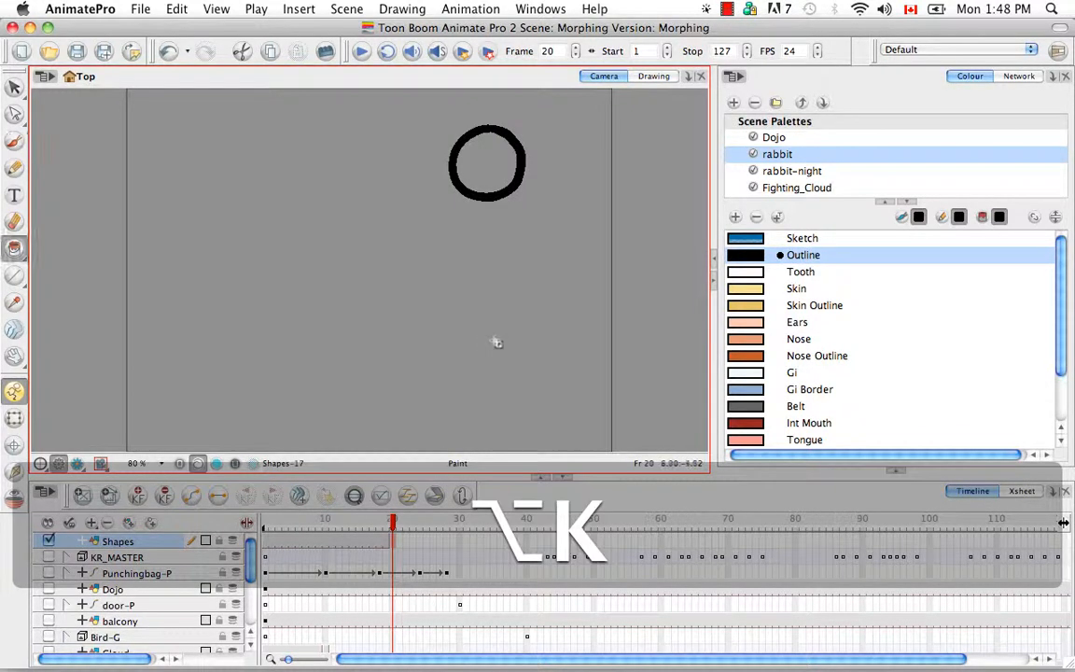
left_click(746, 356)
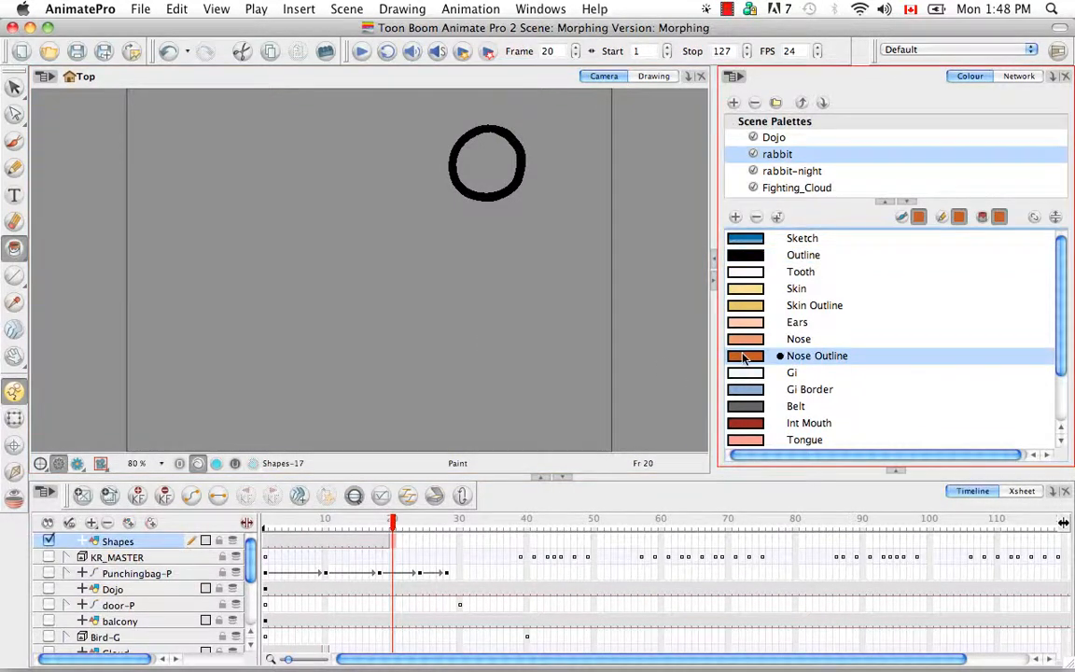
left_click(487, 161)
left_click(383, 541)
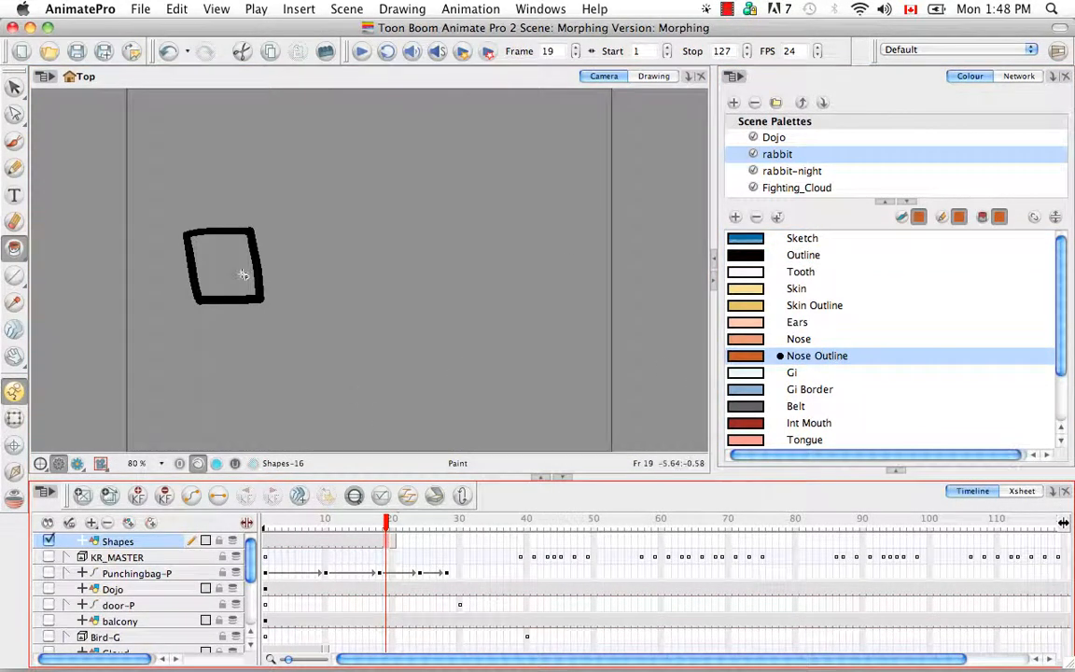
left_click(235, 268)
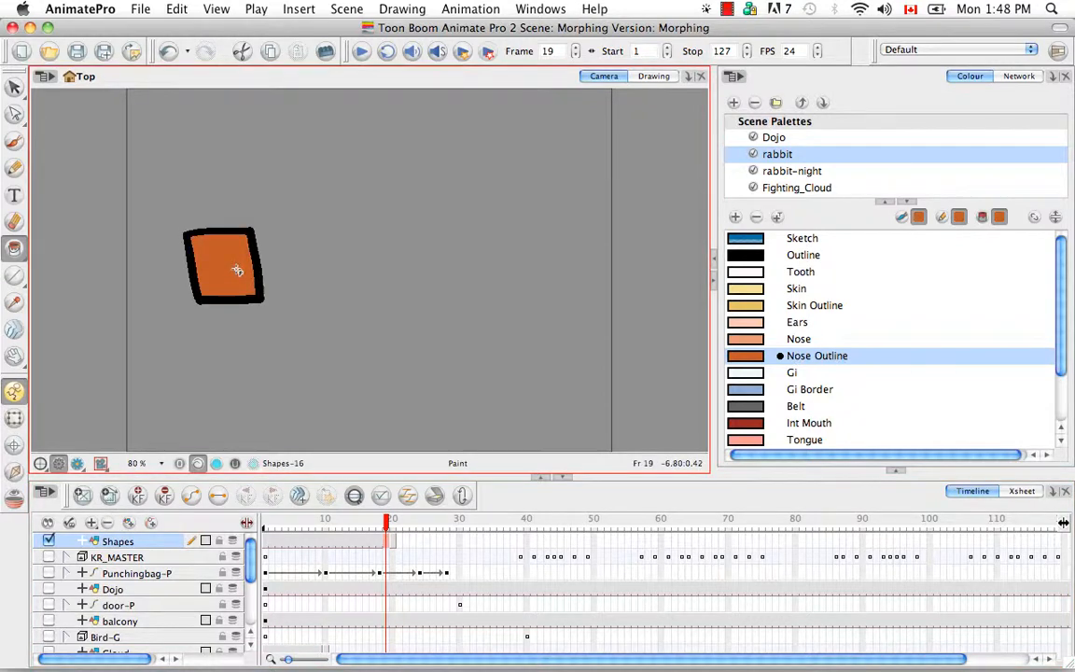
Draw a Gi Border-coloured circle to the right of the square on frame 19 and fill it with Skin Outline.
left_click(747, 390)
left_click(14, 273)
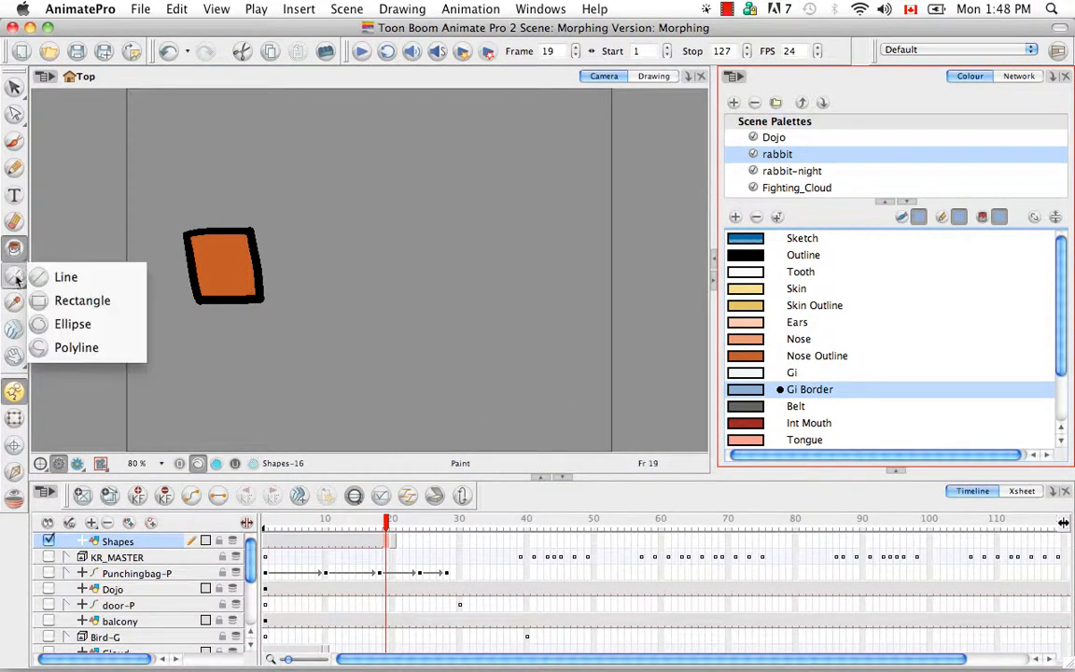
left_click(66, 318)
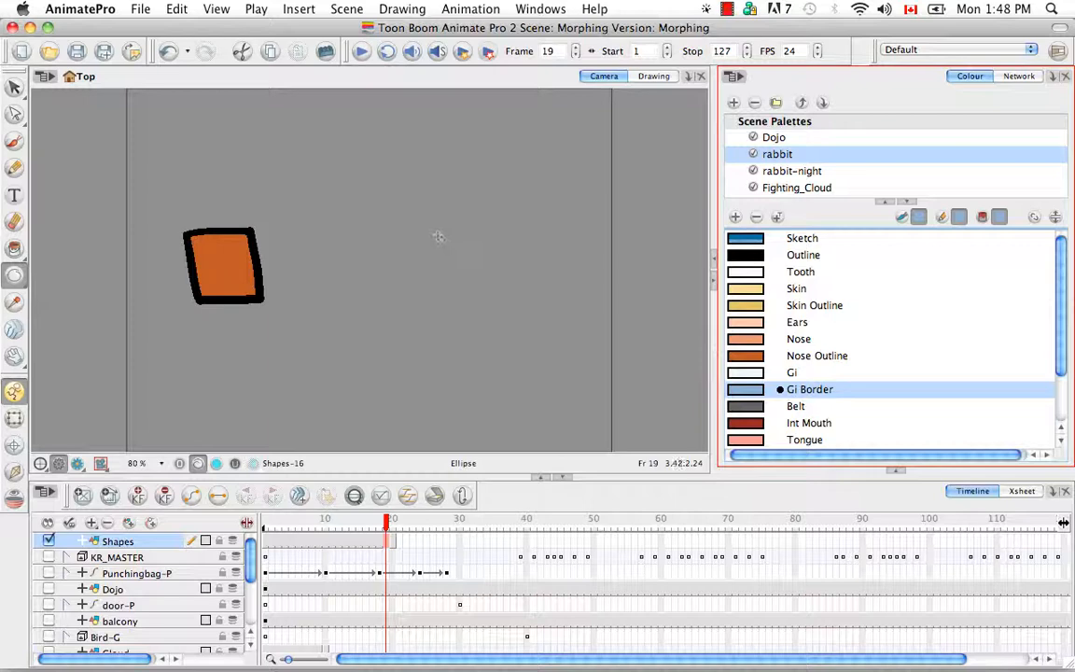
left_click_drag(437, 236, 504, 310)
left_click(812, 305)
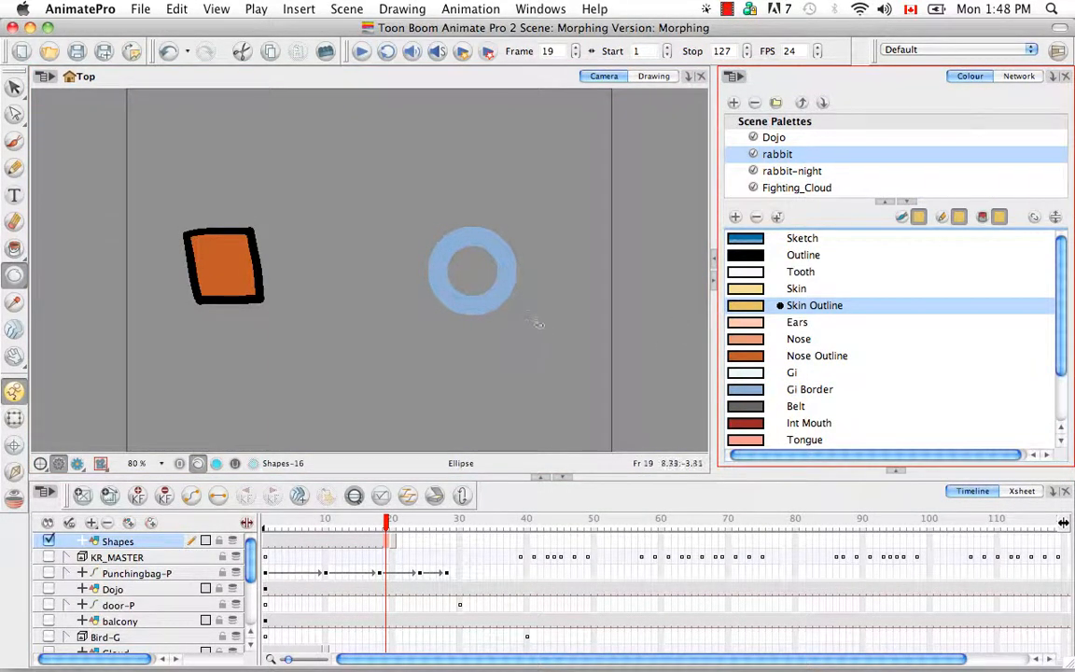
key("alt+k")
left_click(480, 280)
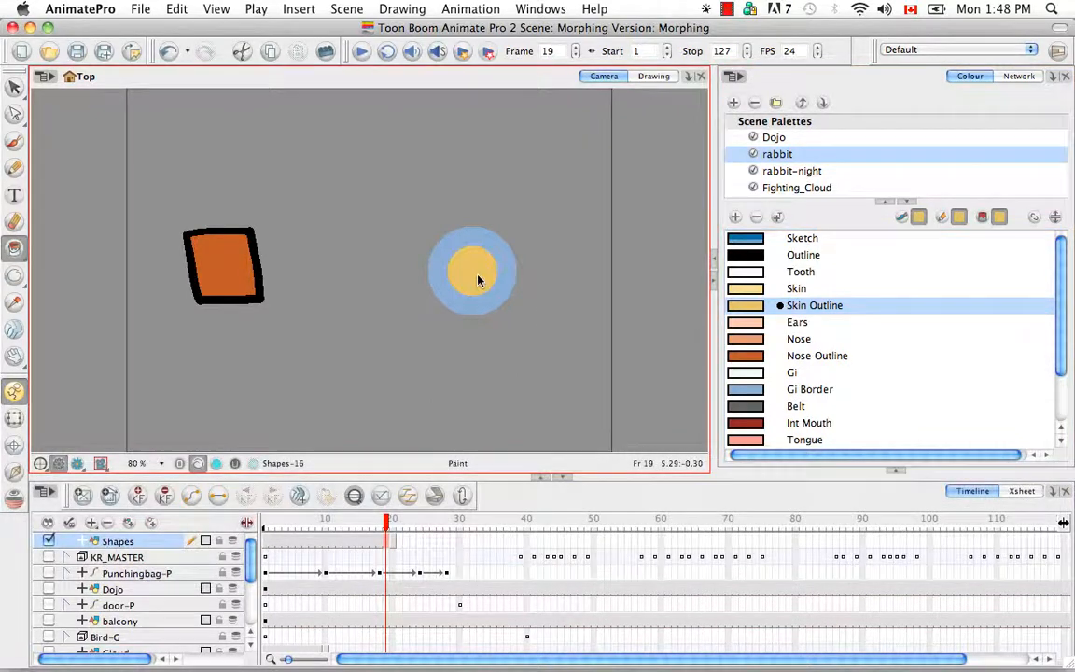
Draw a Gi Border-coloured rectangle below the circle on frame 20 and fill it with Skin Outline.
key("period")
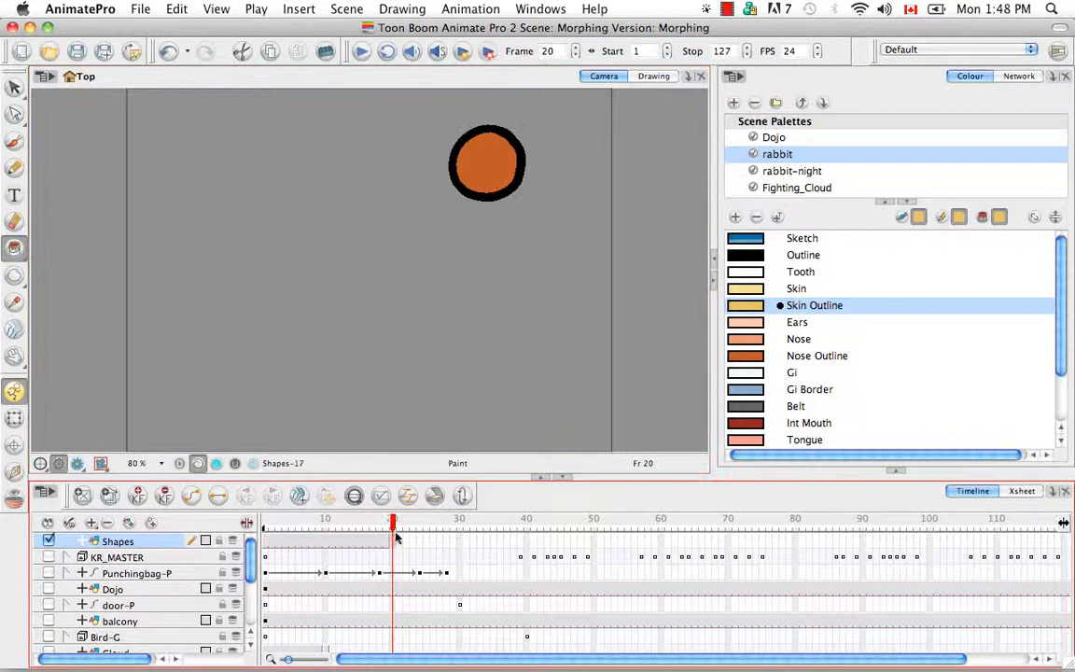
left_click(811, 389)
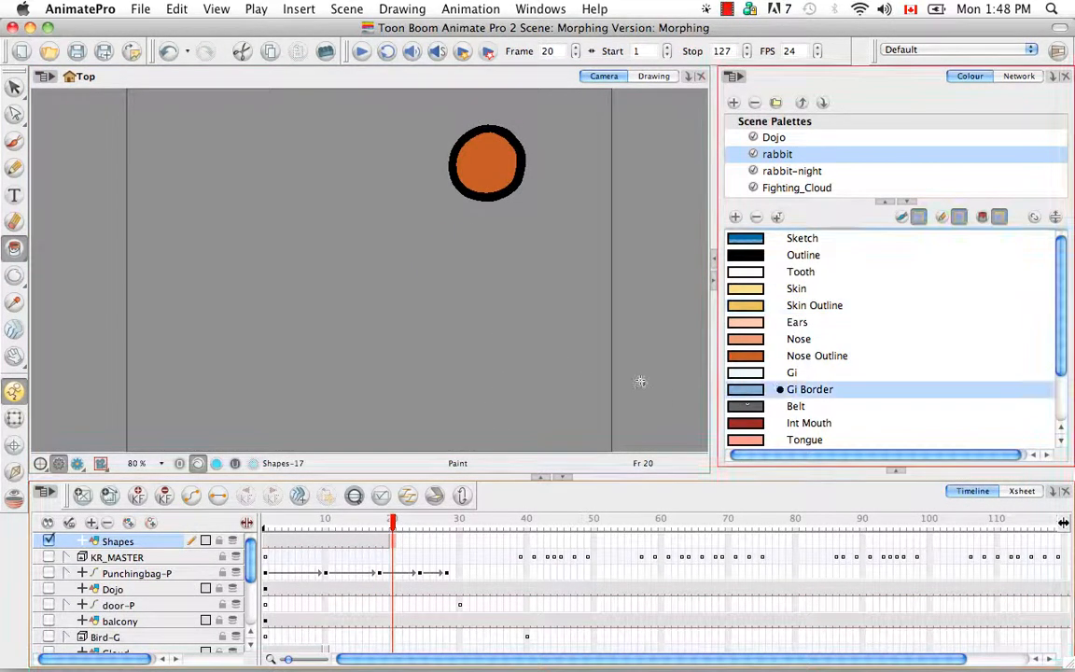
left_click_drag(15, 276, 65, 299)
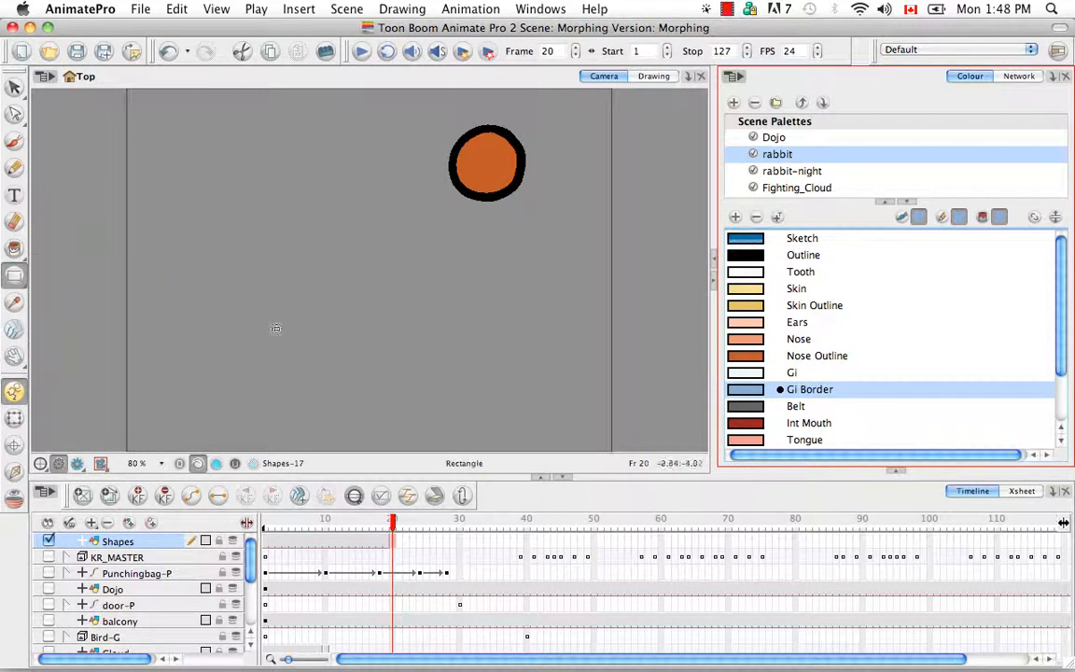
left_click_drag(318, 285, 435, 356)
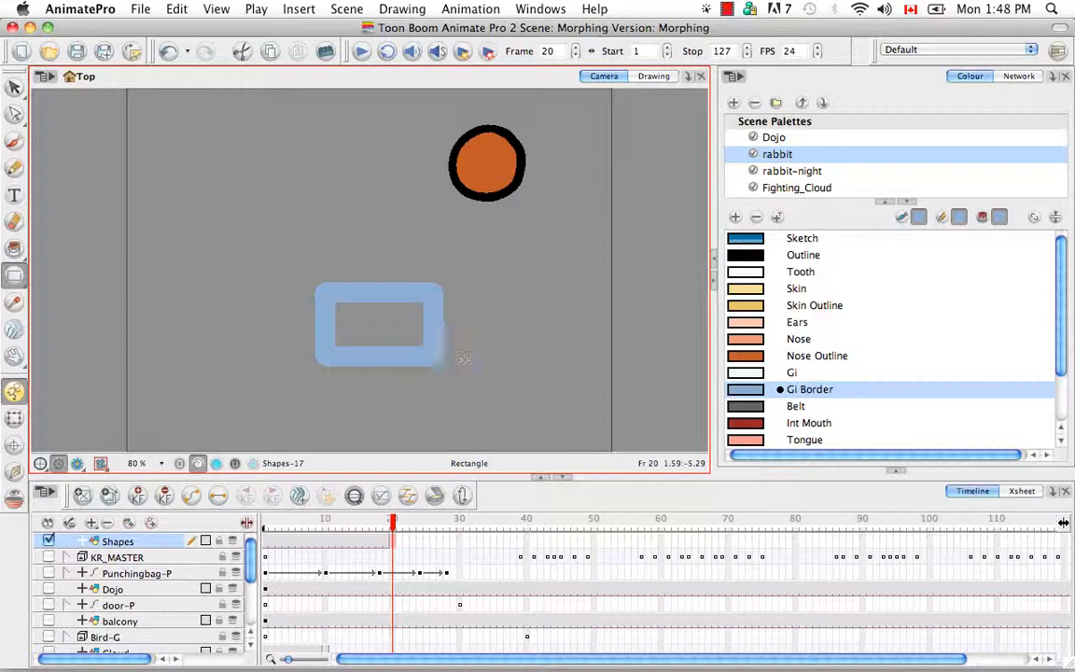
left_click(746, 305)
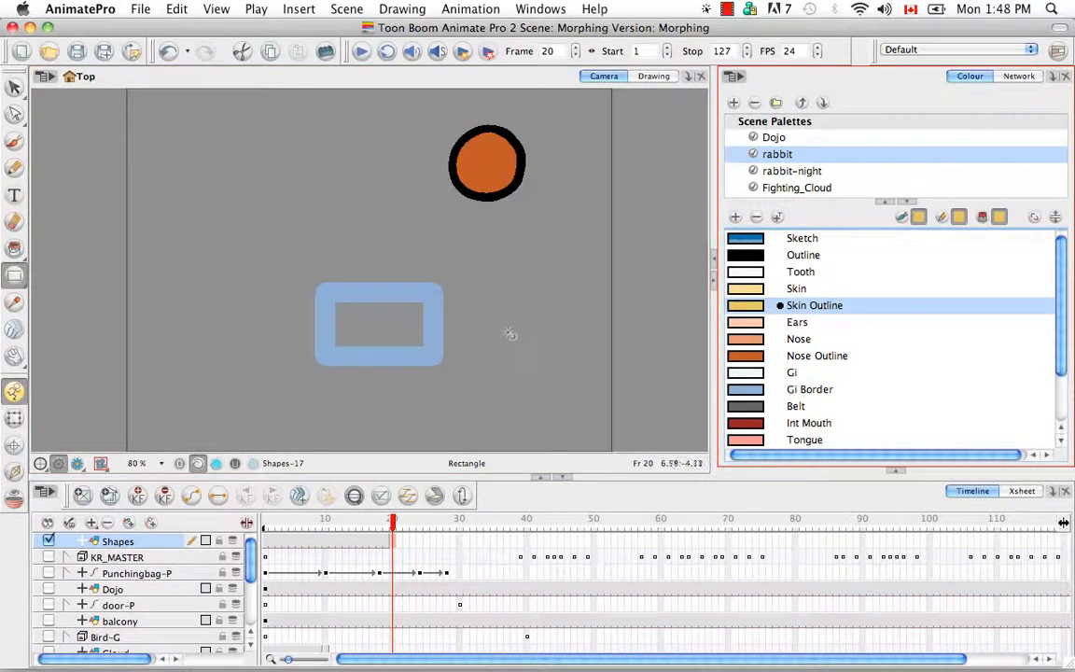
key("alt+k")
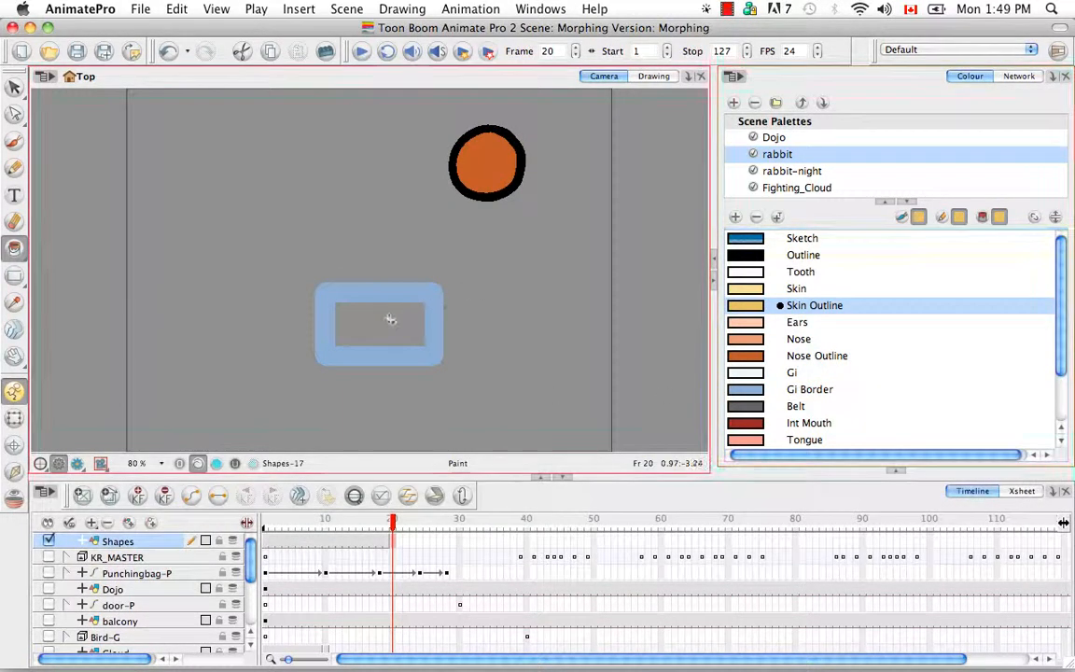
left_click(393, 317)
Set the pencil line thickness of the rectangle on frame 20 to 5 and deselect it.
key("alt+v")
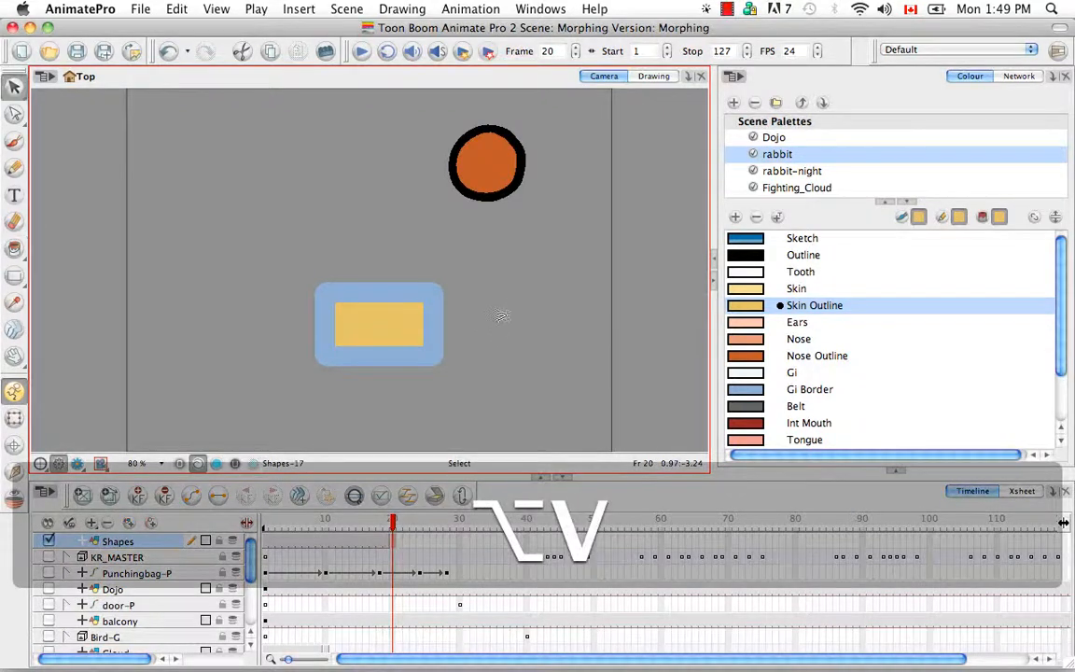
left_click(379, 324)
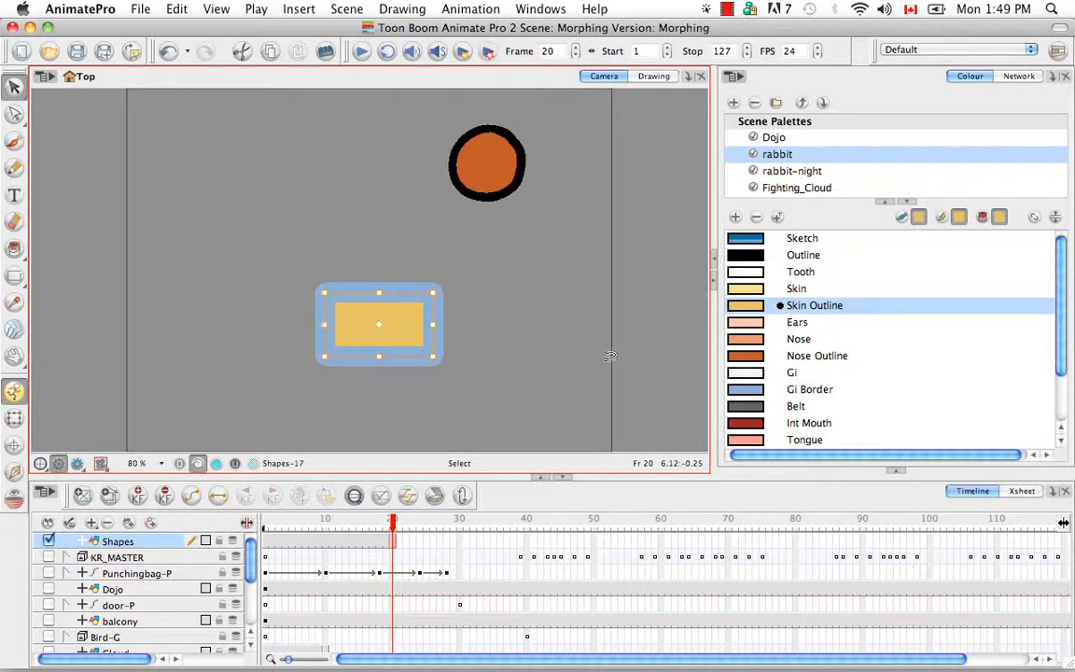
left_click(896, 472)
scroll(956, 271, "down", 5)
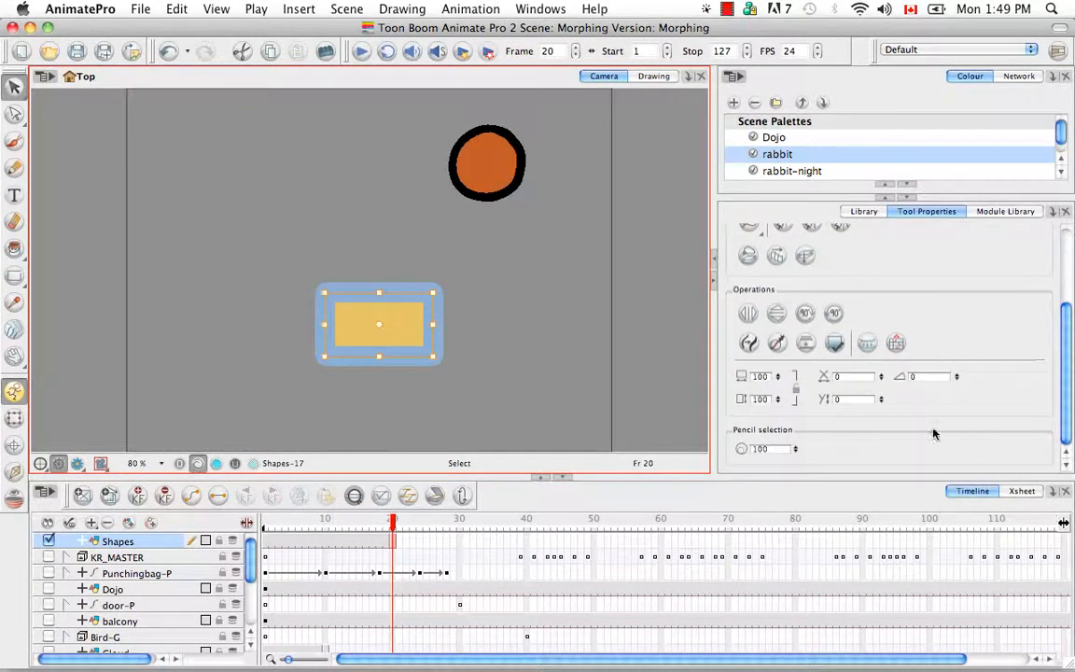
double_click(761, 449)
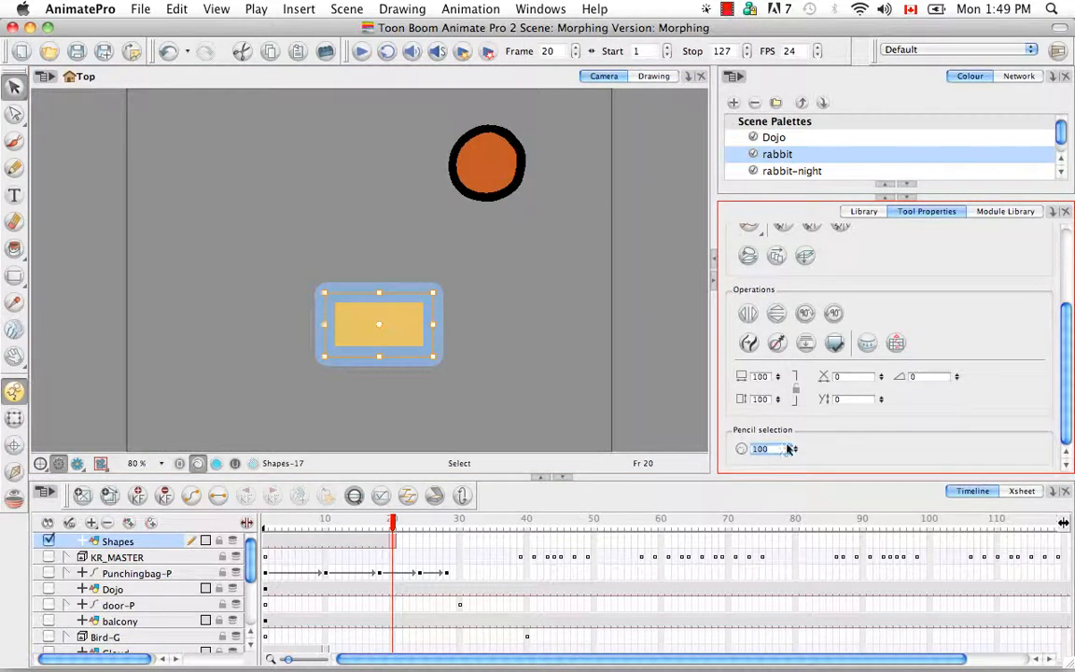
type("5")
key("Return")
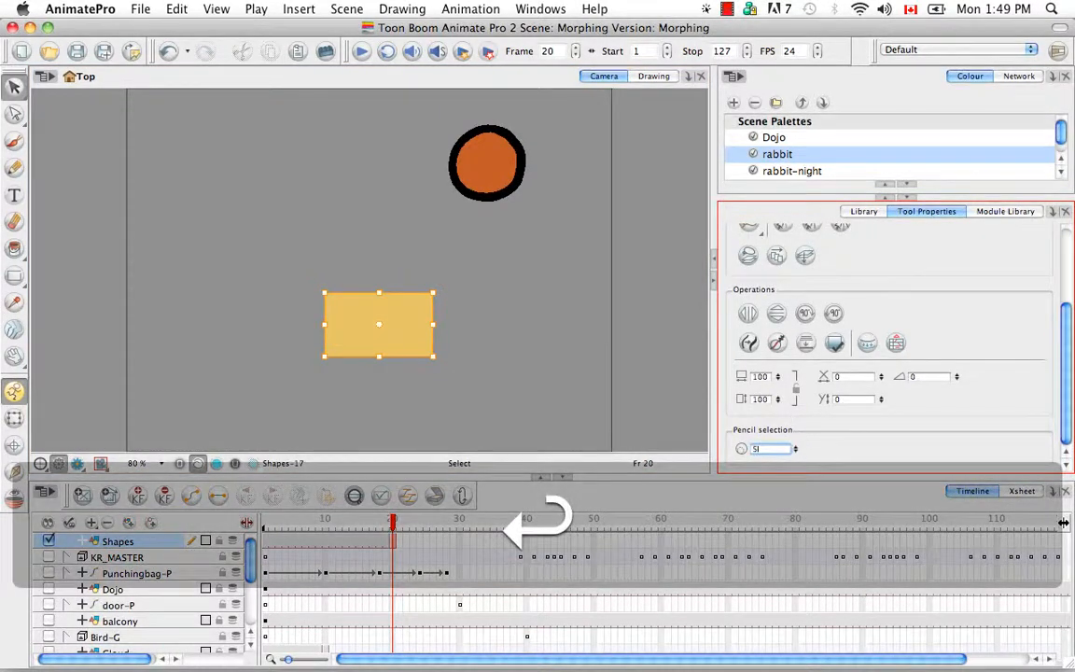
left_click(520, 304)
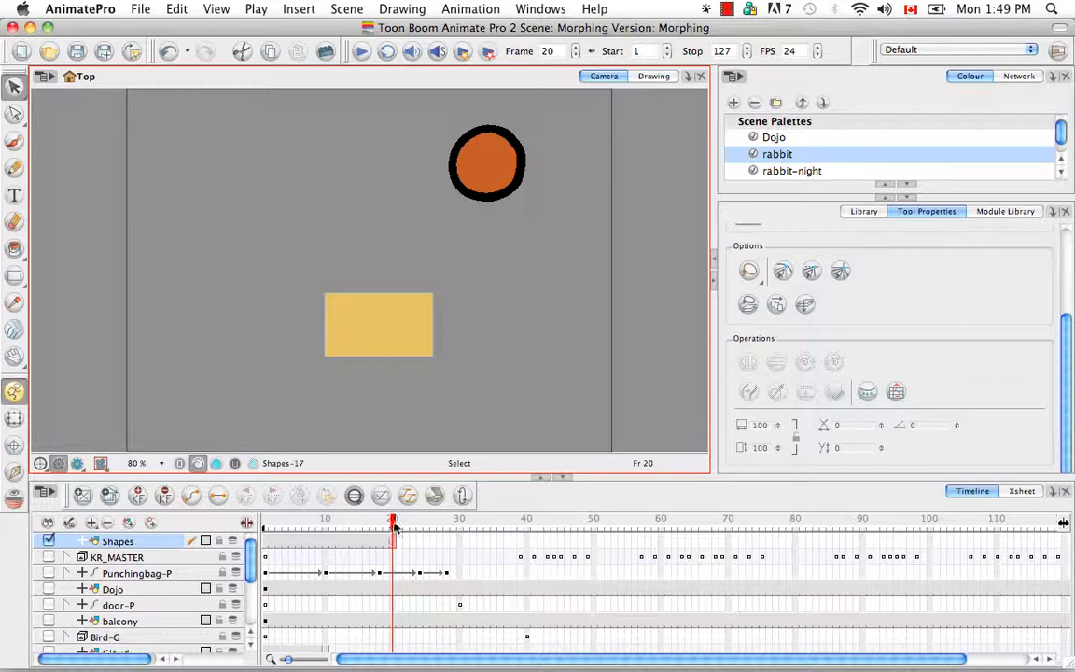
Compare the square and circle of the first drawing with the circle and rectangle on frame 20.
left_click_drag(391, 523, 380, 525)
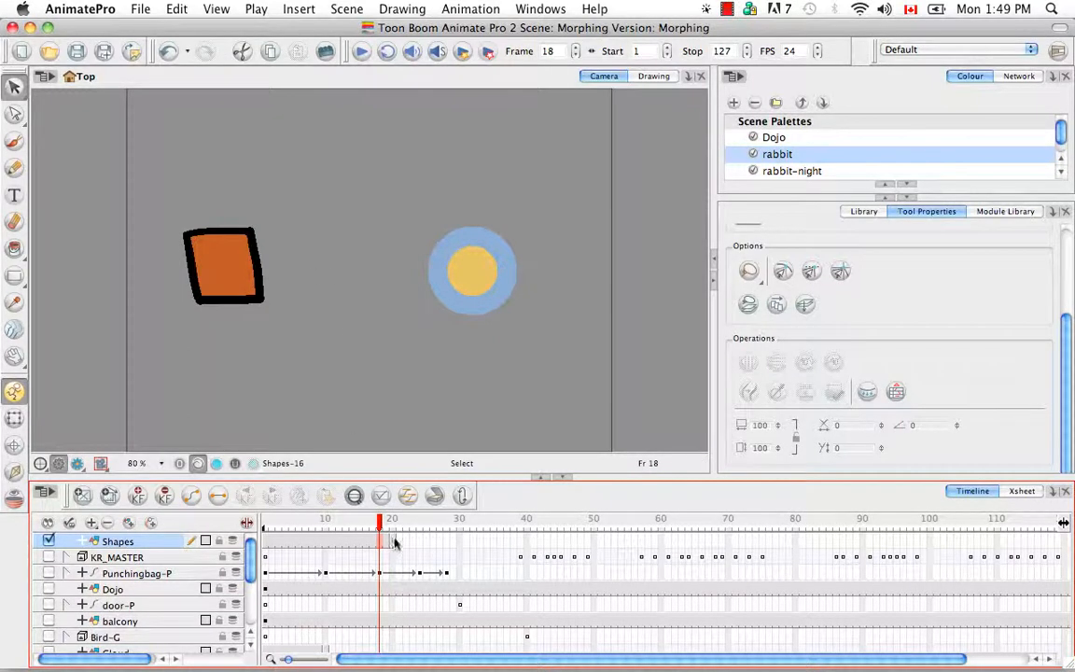
left_click(393, 544)
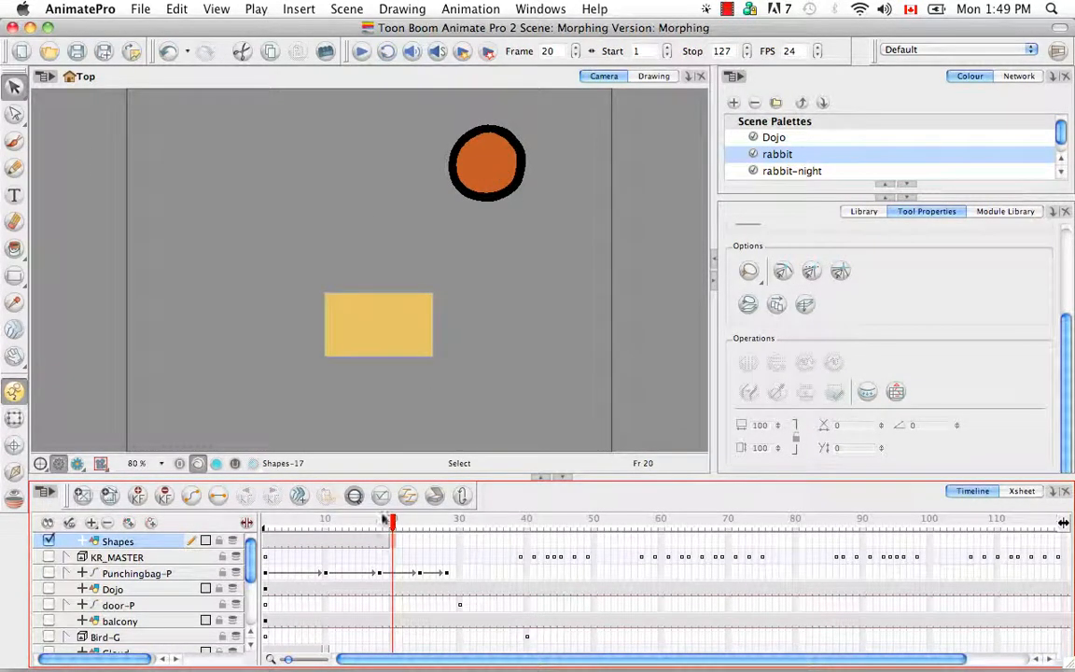
left_click_drag(393, 525, 386, 524)
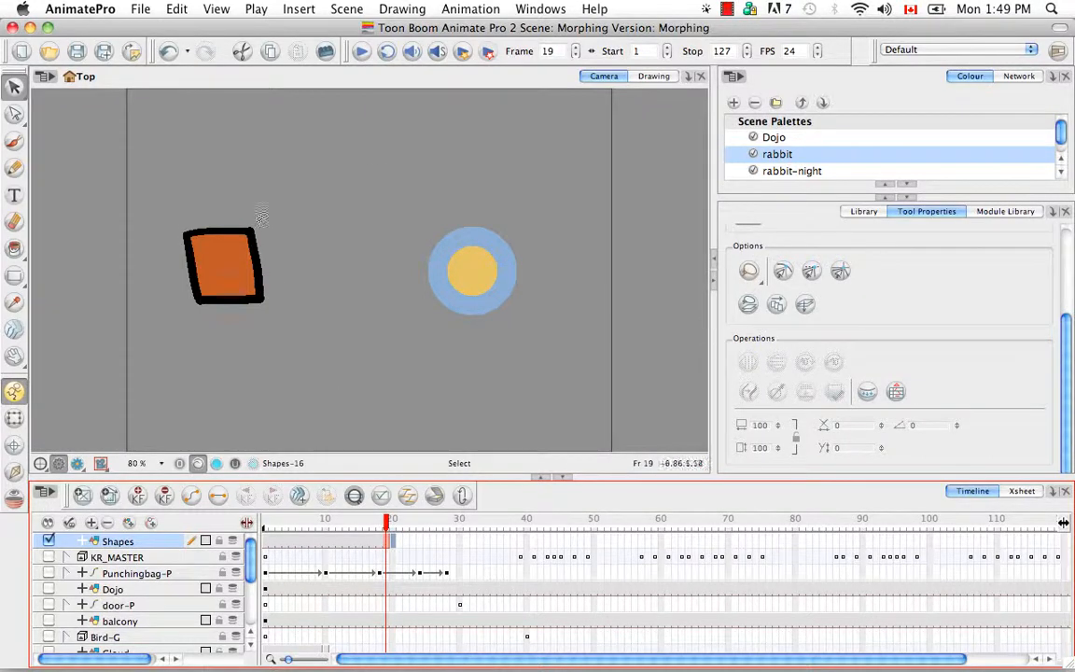
left_click(906, 198)
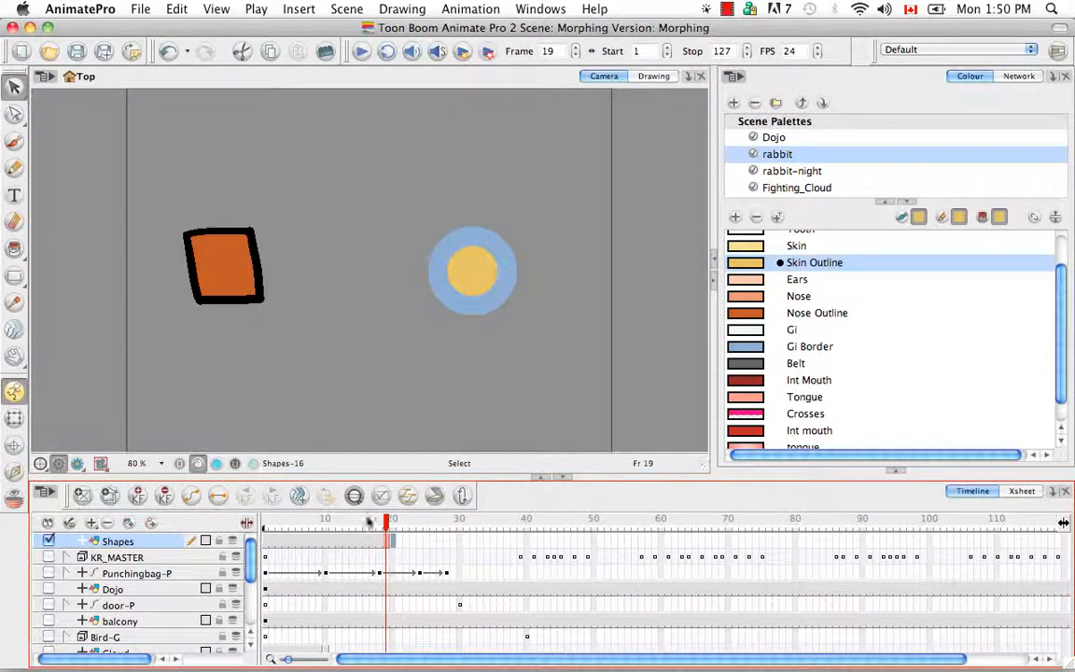
left_click(393, 546)
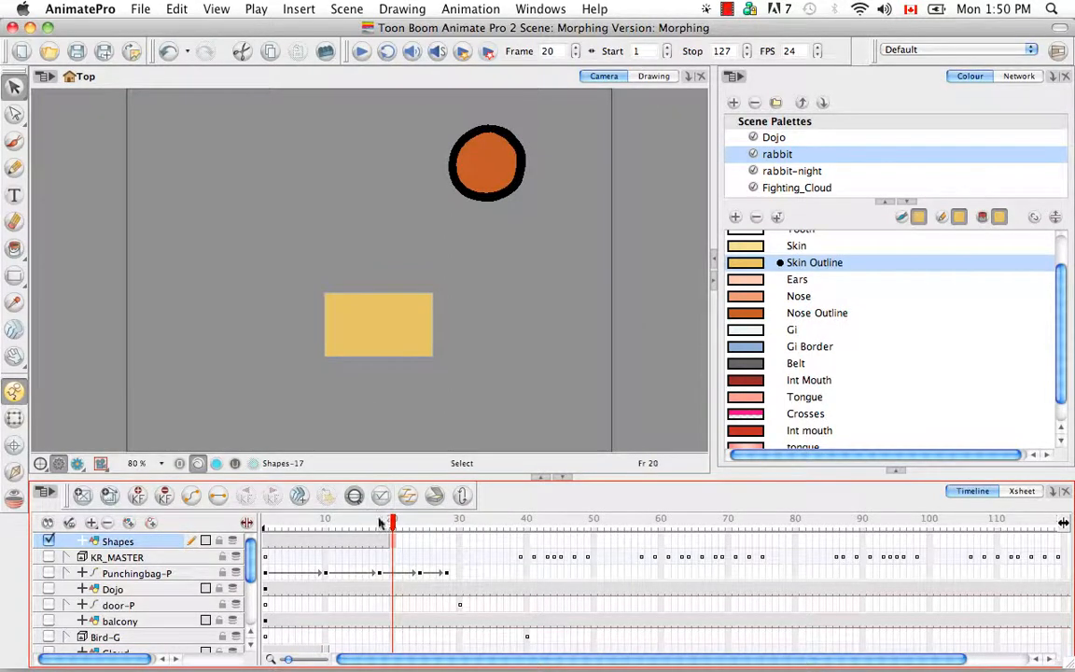
left_click_drag(393, 523, 380, 522)
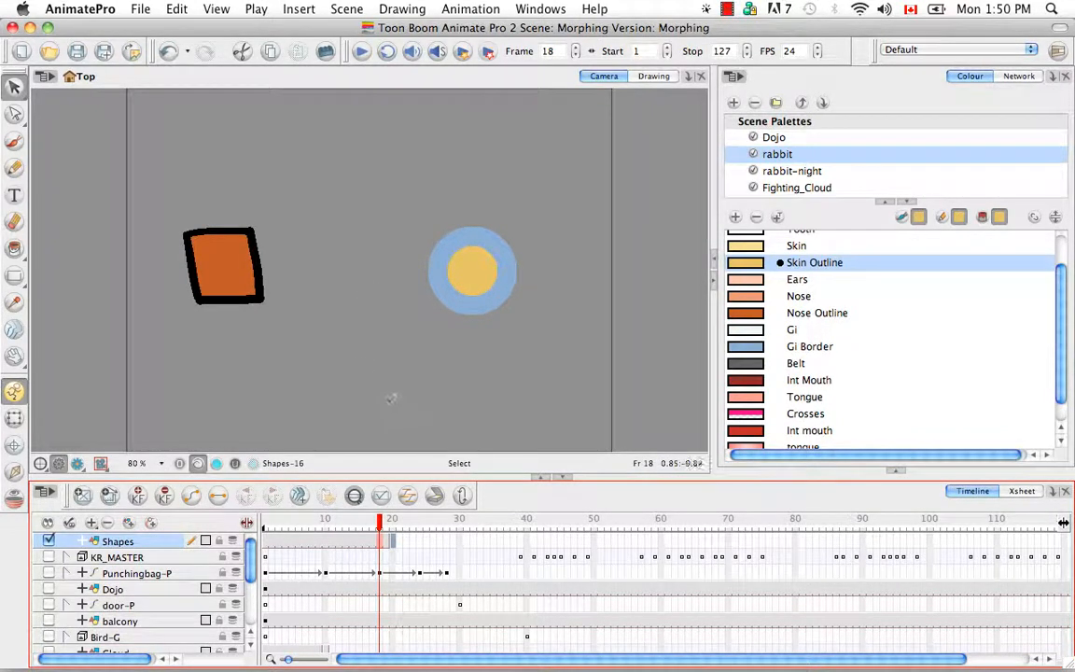
Try to create a morphing on the Shapes layer while its frame 20 cell is selected.
right_click(345, 544)
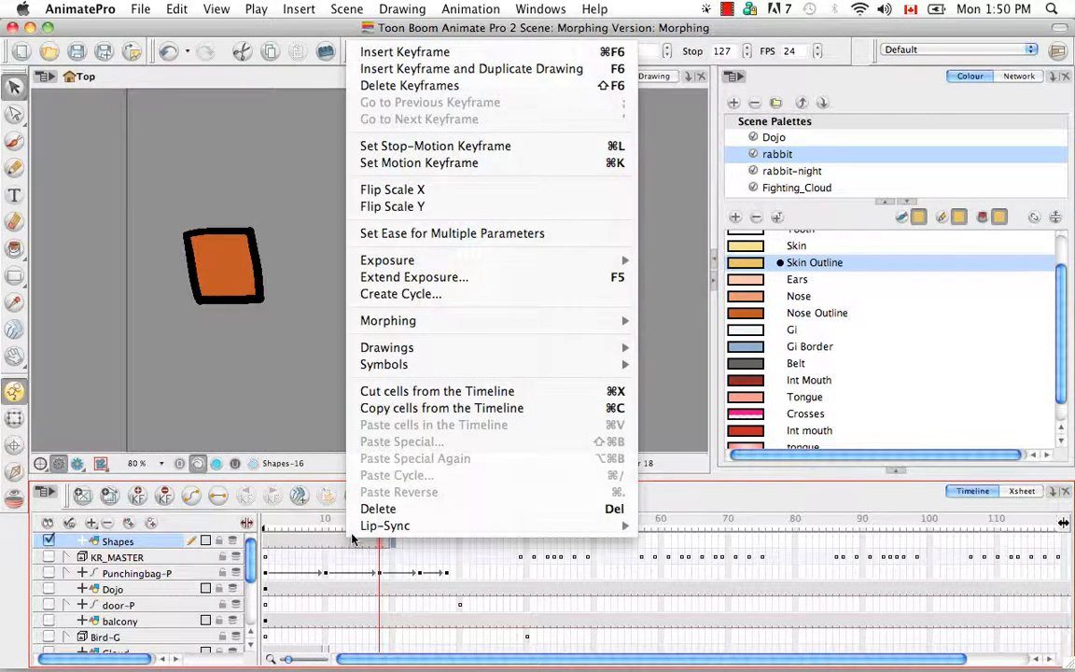
mouse_move(471, 324)
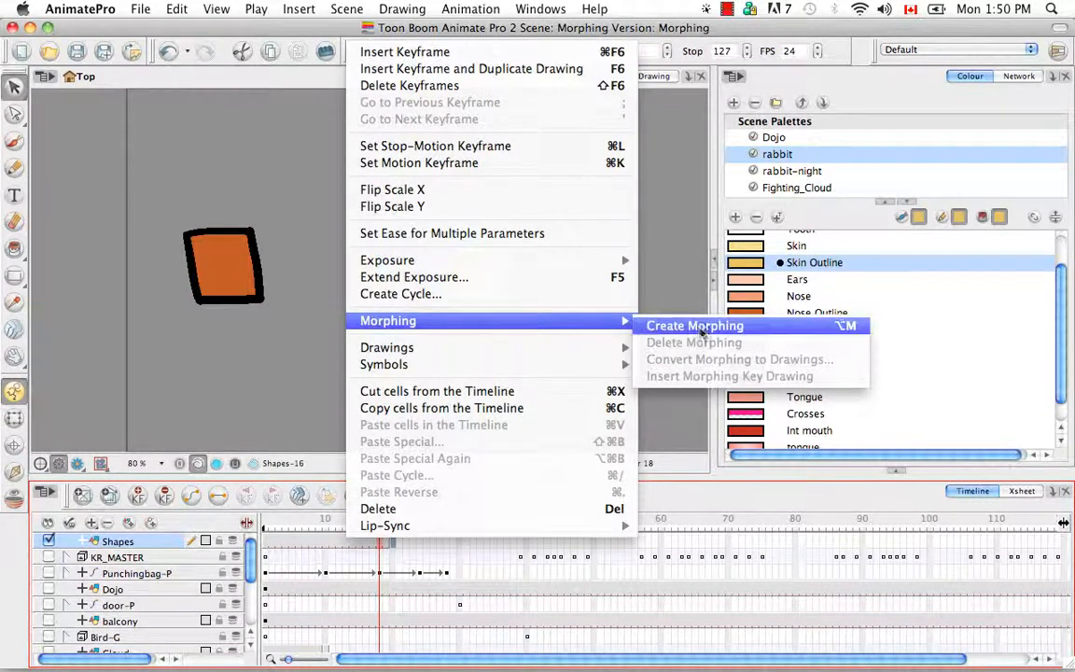
left_click(695, 326)
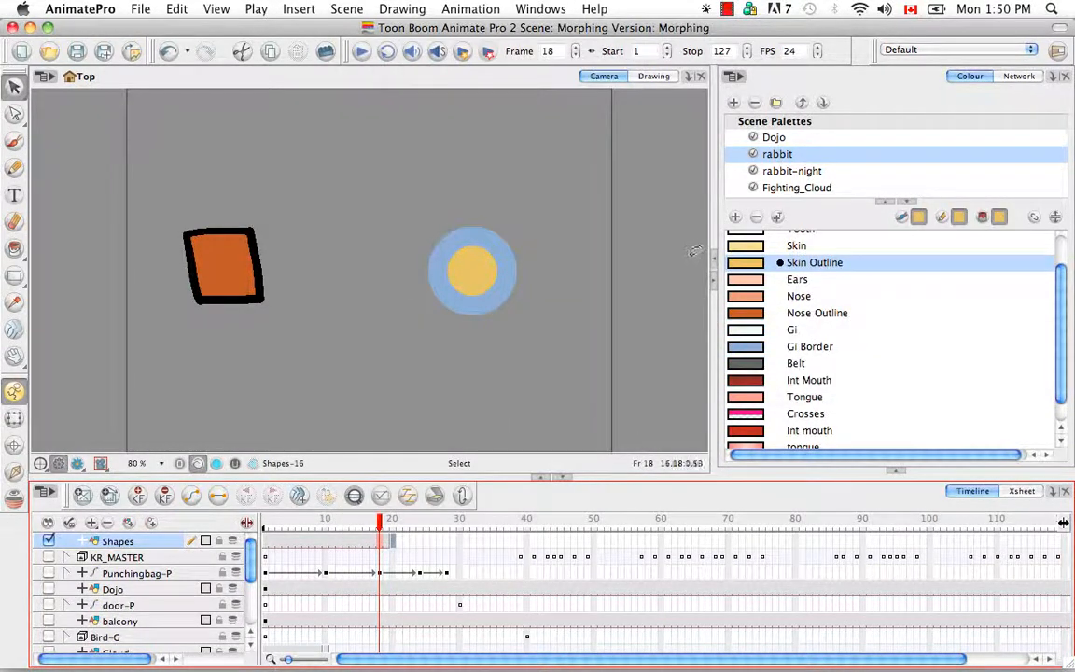
Select frame 13 in the first drawing's exposure on the Shapes layer and create a morphing to the frame 20 drawing.
left_click(345, 541)
right_click(346, 541)
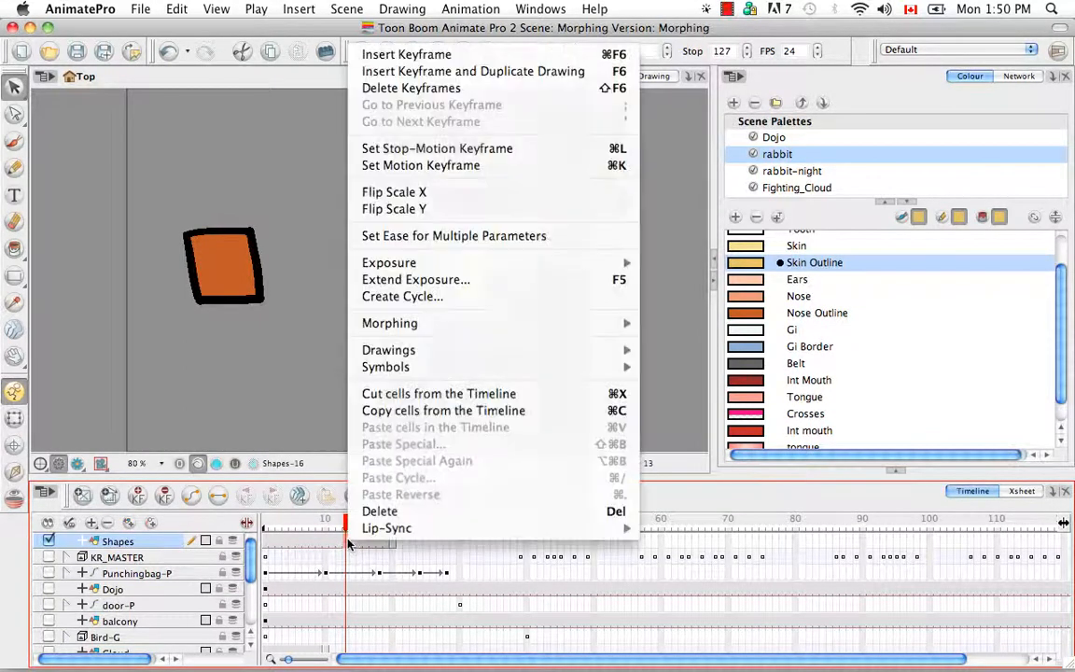
mouse_move(442, 331)
left_click(672, 328)
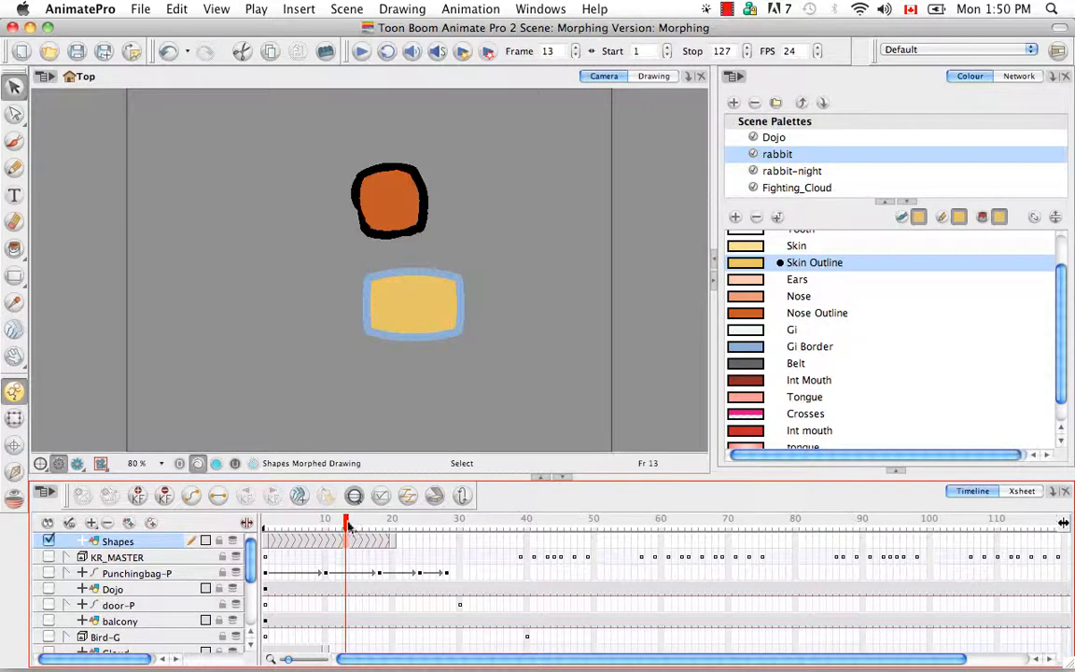
Switch between frames 1 and 20 on the Shapes layer to compare the source shapes with the destination shapes.
left_click_drag(345, 525, 254, 525)
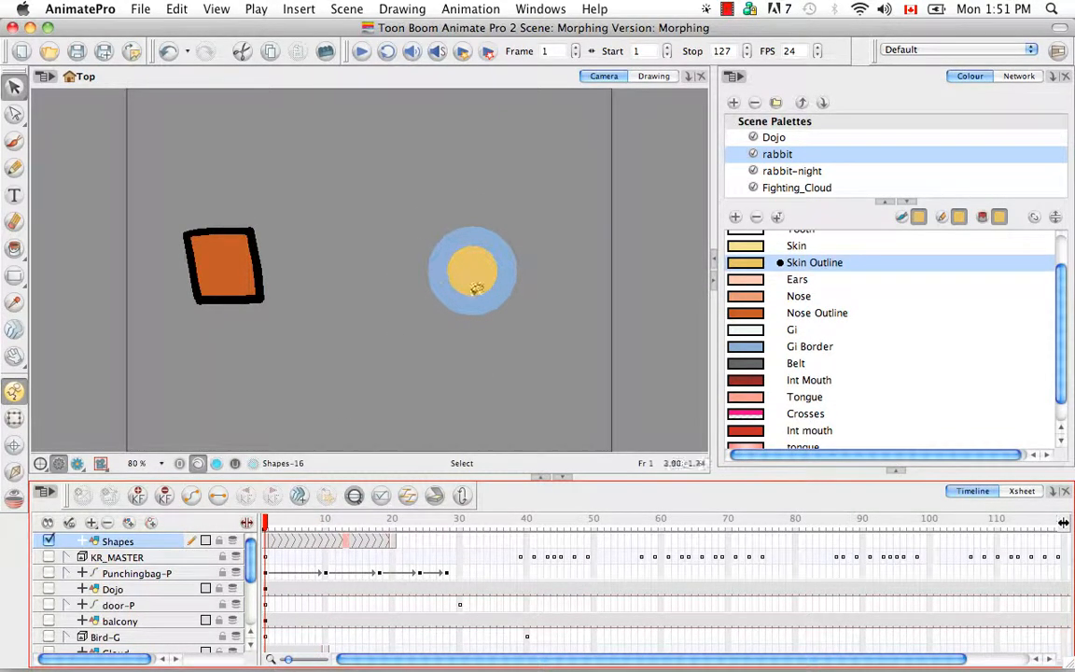
left_click(392, 526)
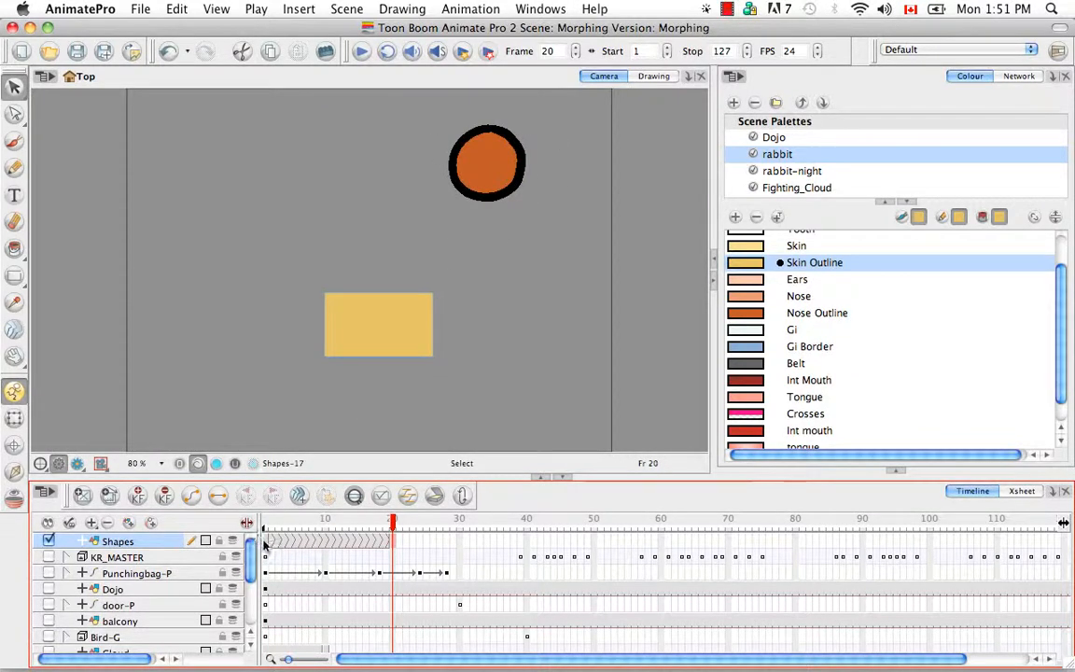
left_click(265, 541)
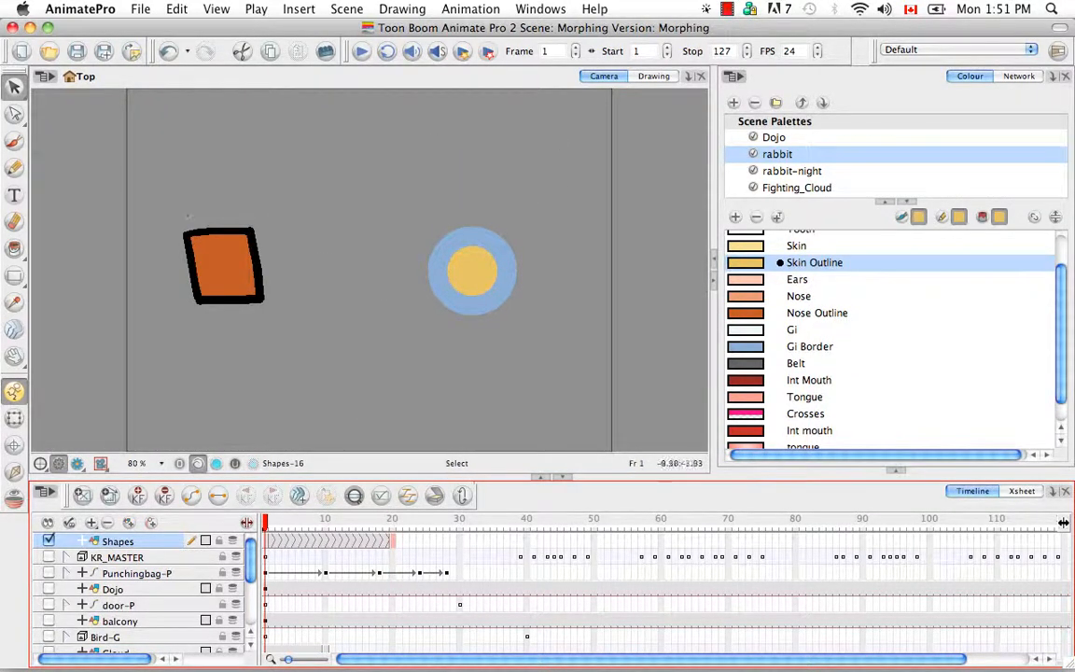
left_click(392, 544)
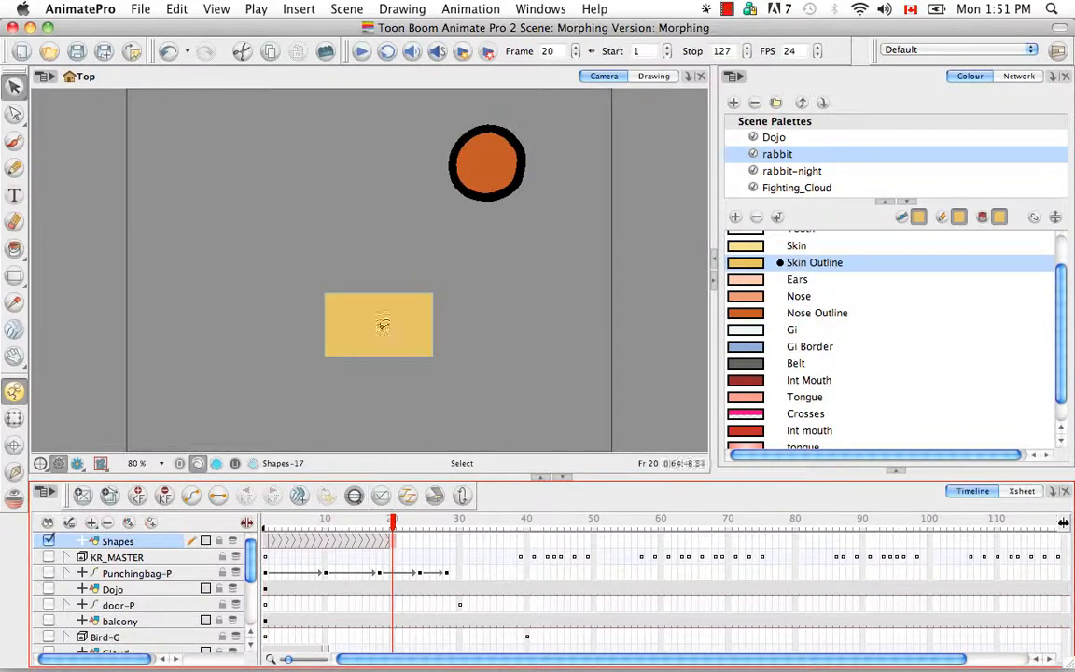
left_click(268, 543)
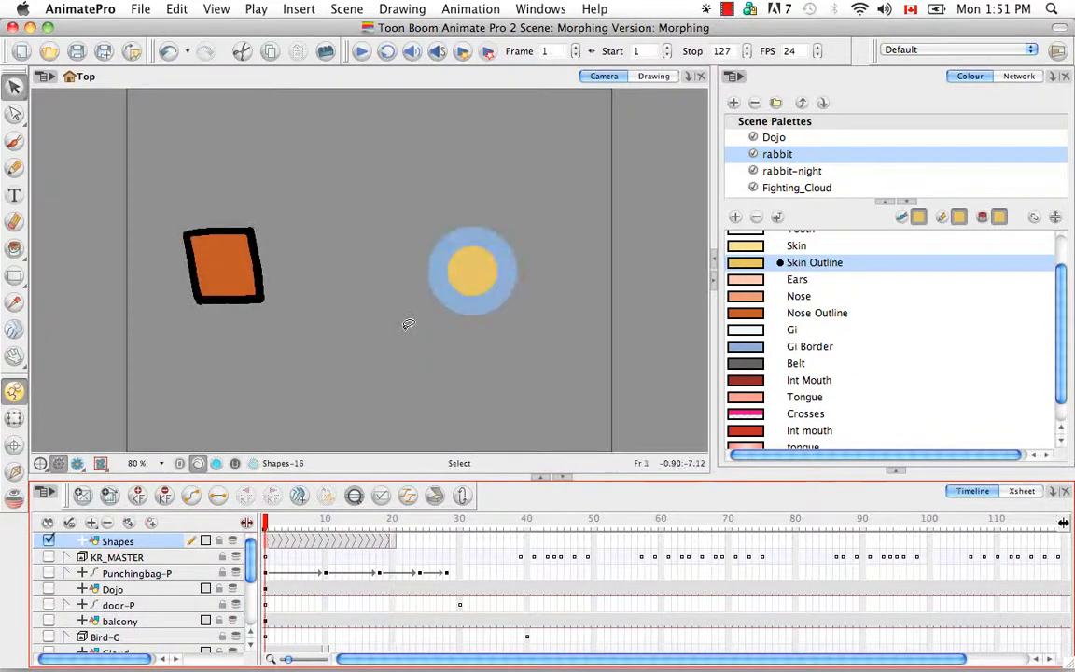
left_click(393, 544)
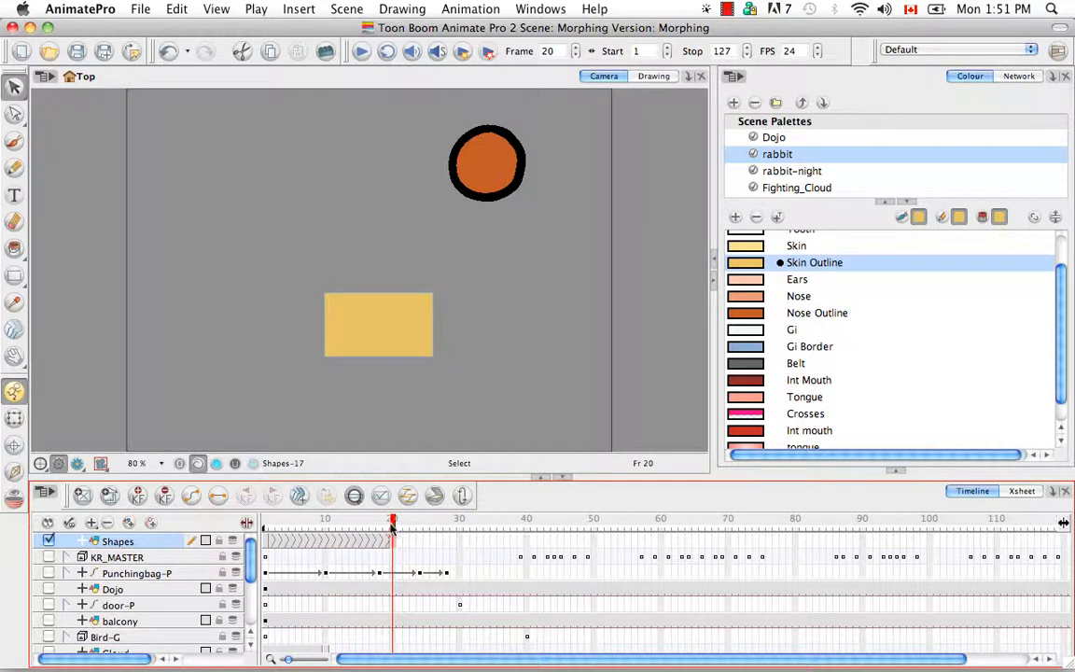
left_click(268, 541)
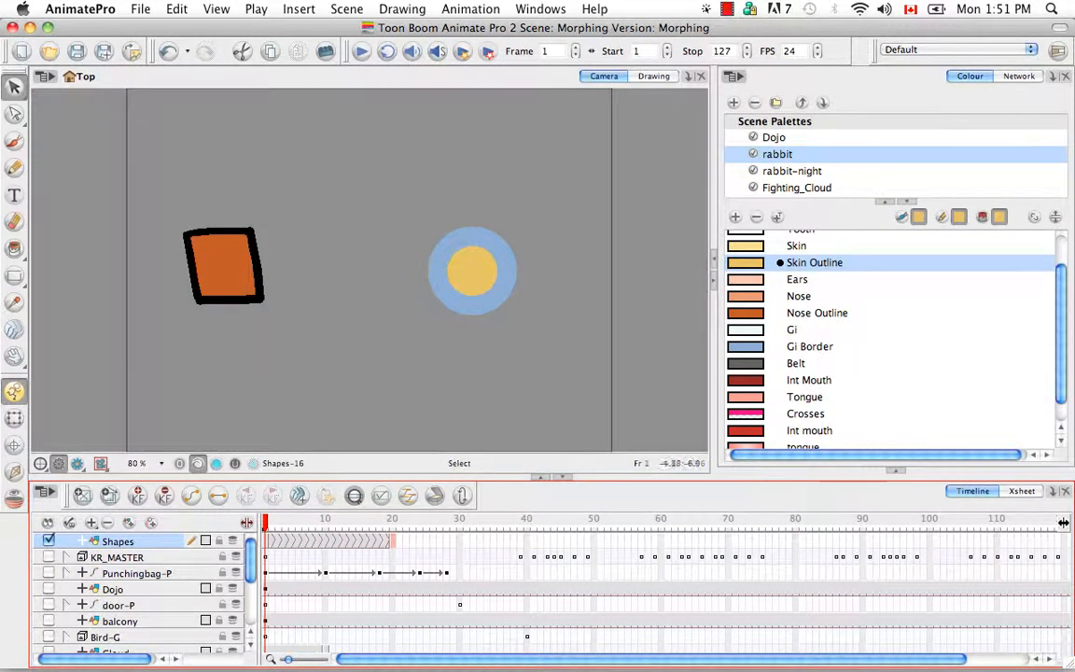
mouse_move(265, 525)
left_mouse_down()
mouse_move(398, 542)
mouse_move(265, 534)
left_mouse_up()
Activate the Pencil tool and delete the morphing on the Shapes layer at frame 10.
left_click_drag(14, 276, 119, 279)
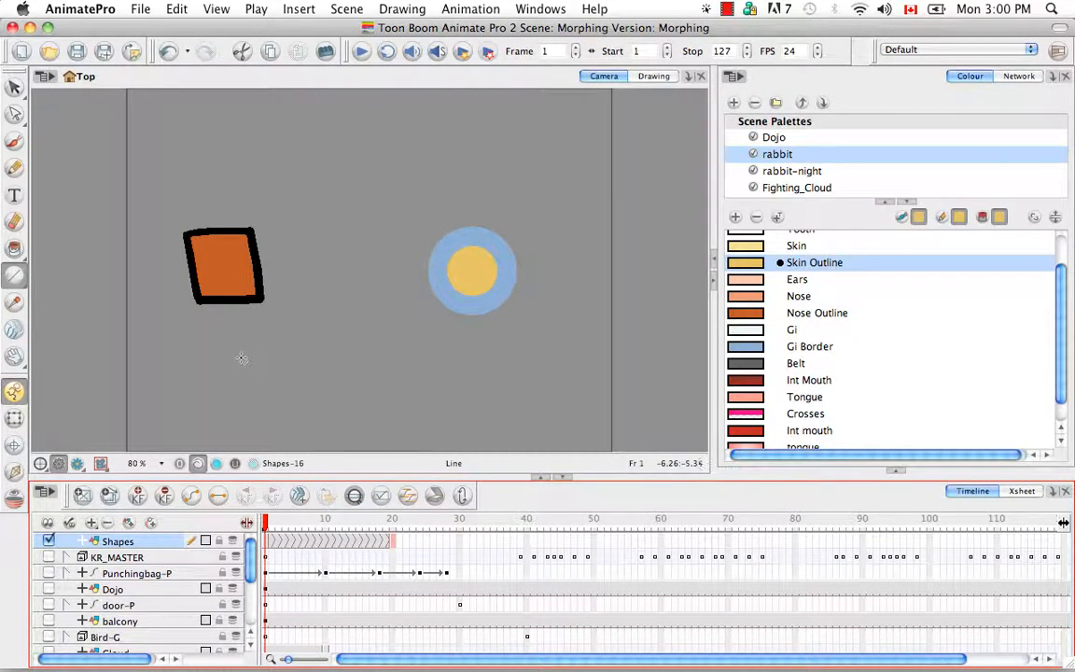
left_click(15, 170)
left_click(325, 542)
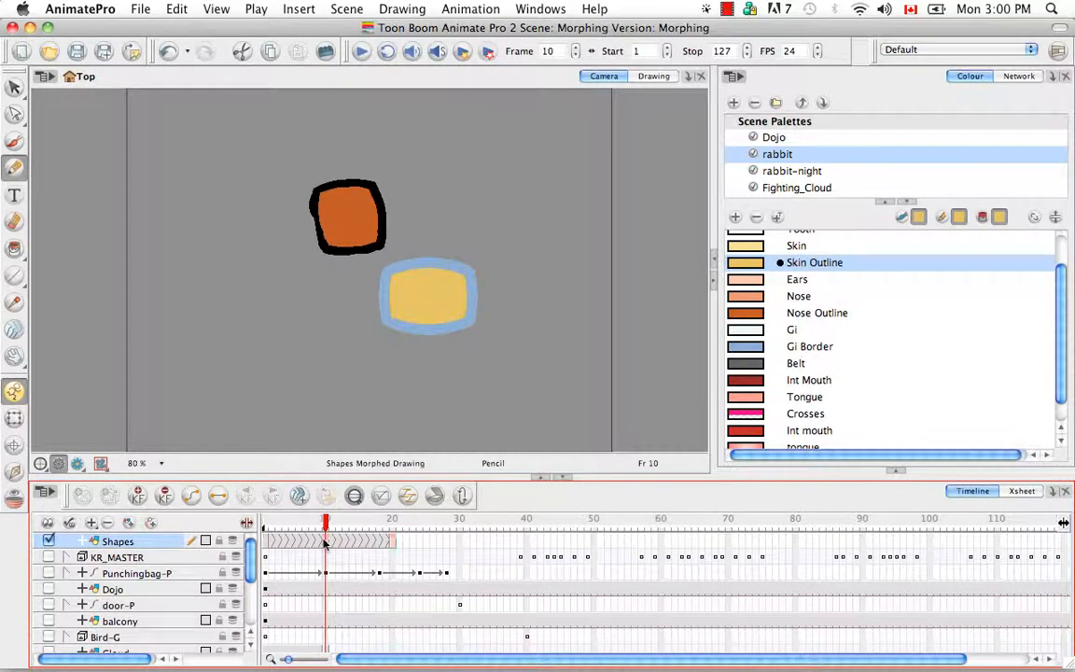
right_click(325, 543)
mouse_move(441, 325)
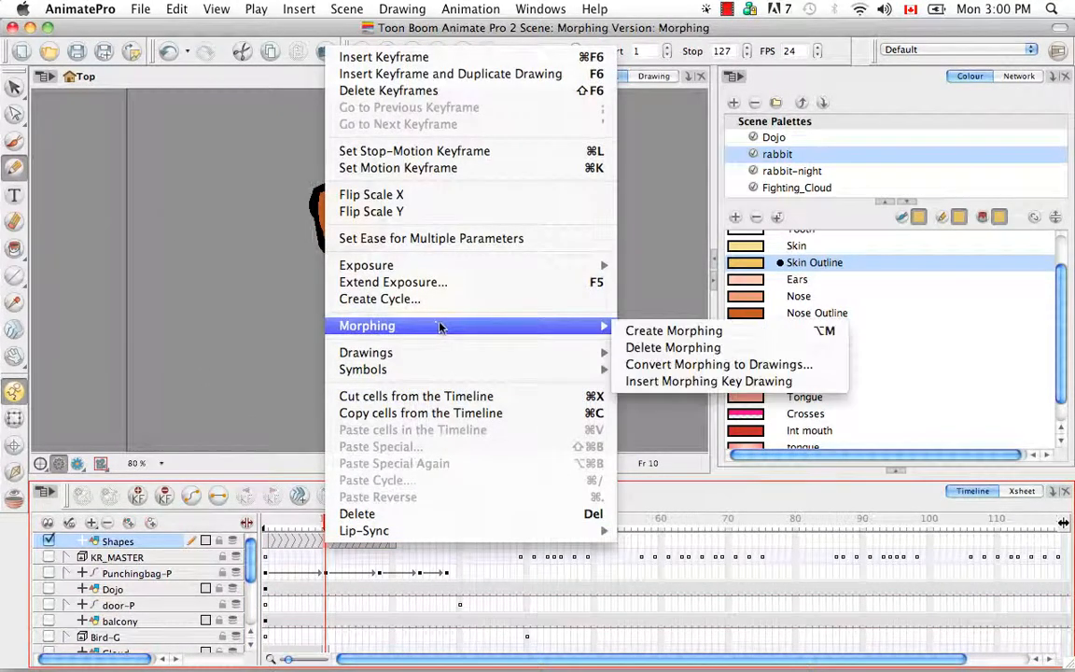
left_click(771, 348)
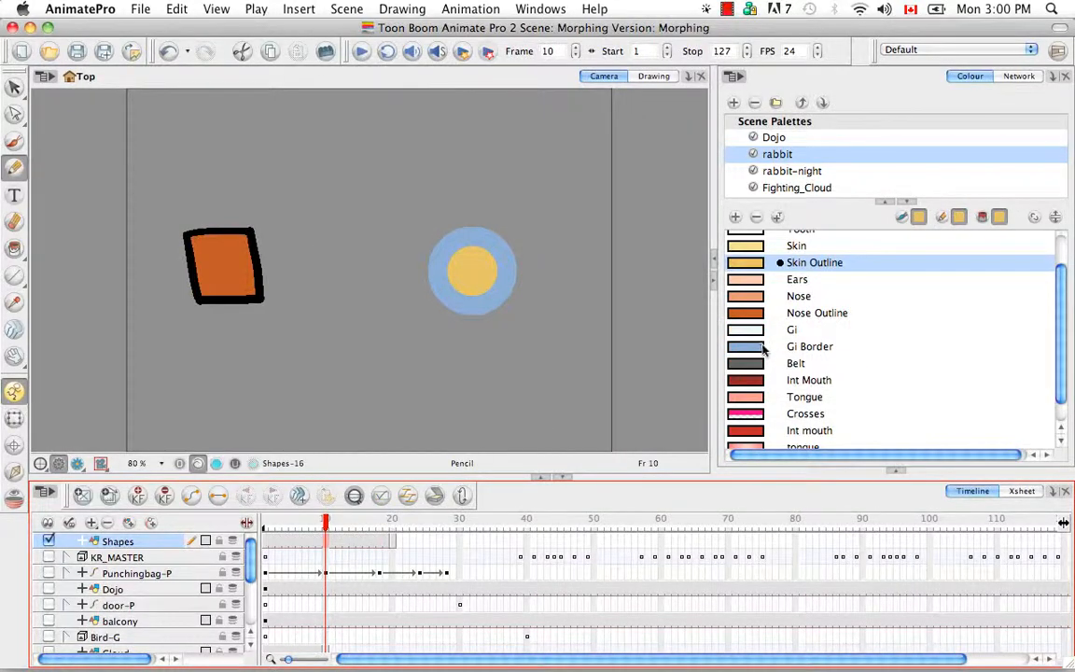
Draw an X with two pencil strokes in the rabbit palette's Outline colour, between the square and the circle of the first drawing.
scroll(1060, 333, "up", 3)
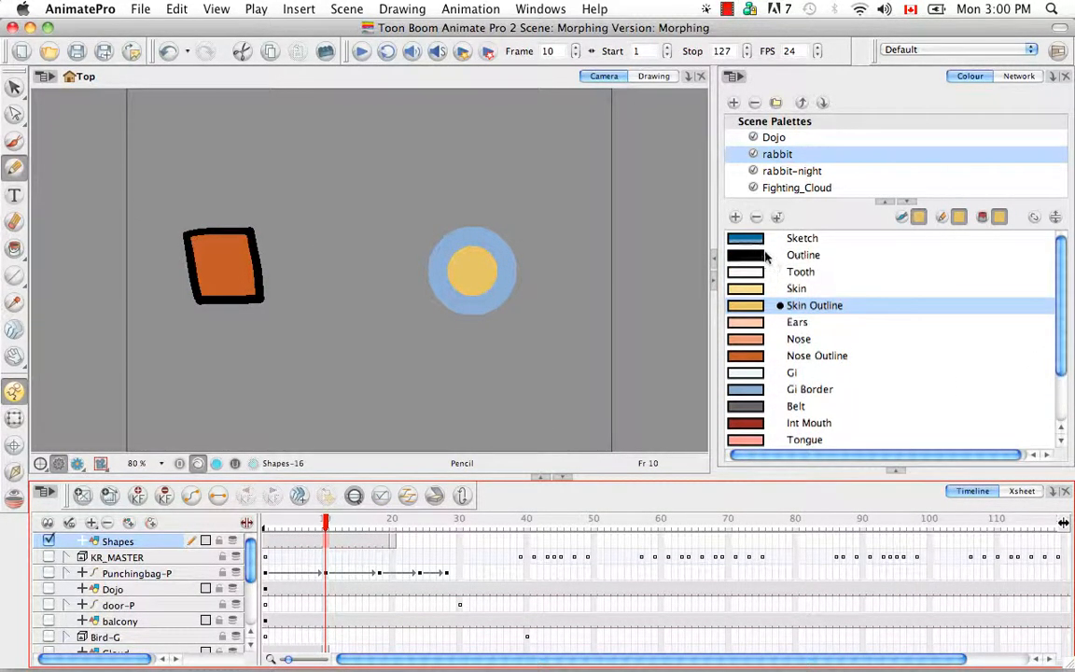
left_click(1049, 256)
left_click_drag(314, 152, 355, 203)
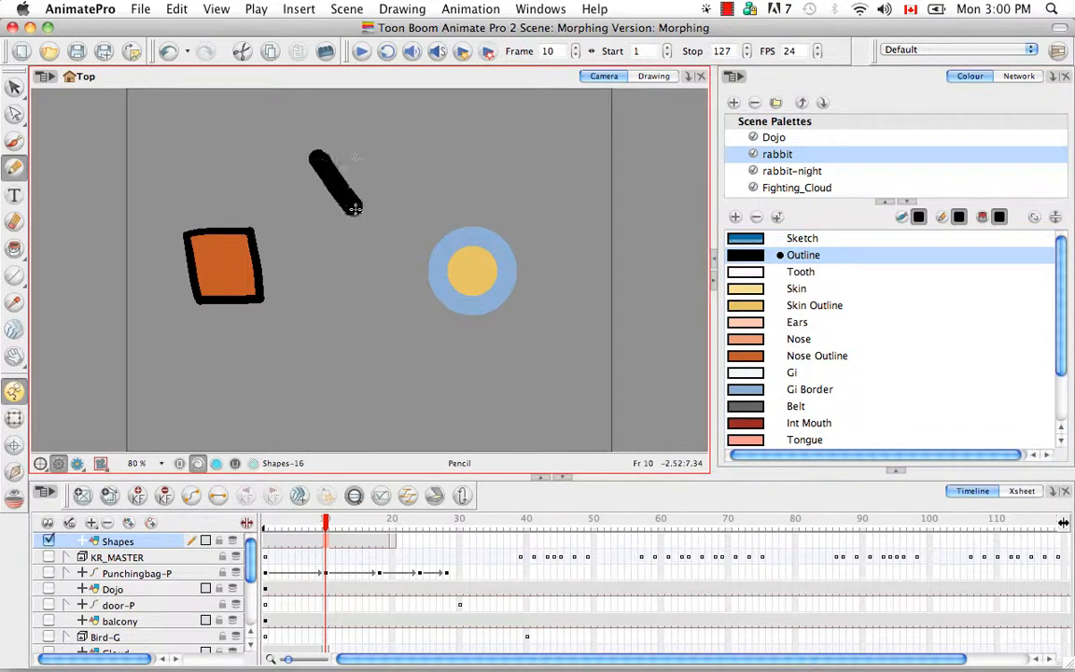
left_click_drag(357, 152, 317, 229)
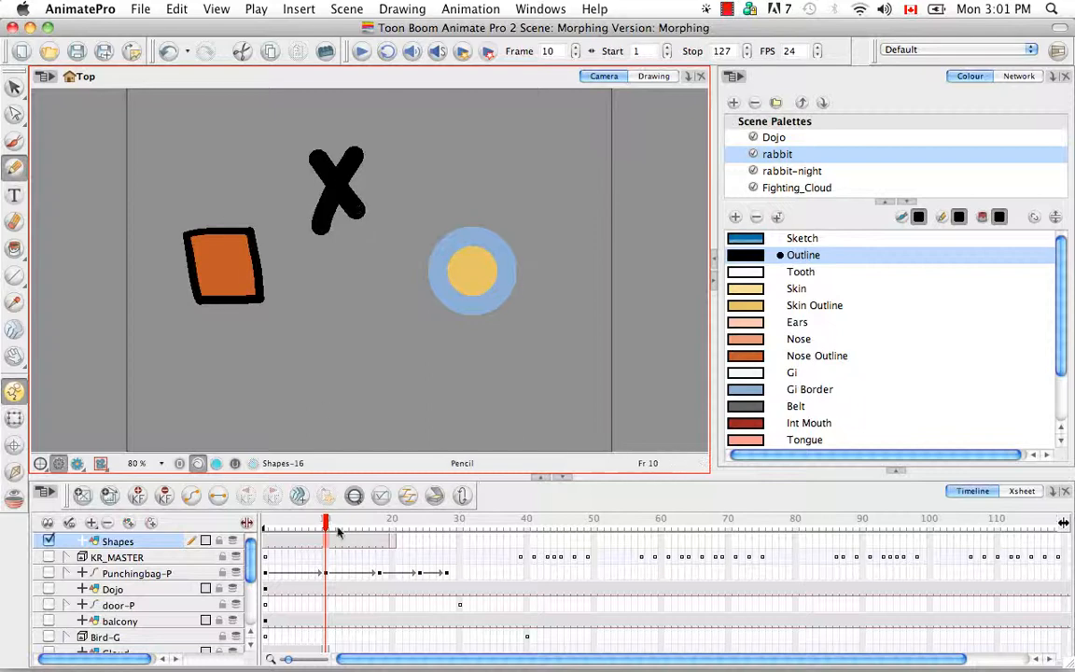
Draw two parallel vertical pencil strokes on frame 20, above the rectangle and beside the circle.
left_click_drag(326, 523, 392, 529)
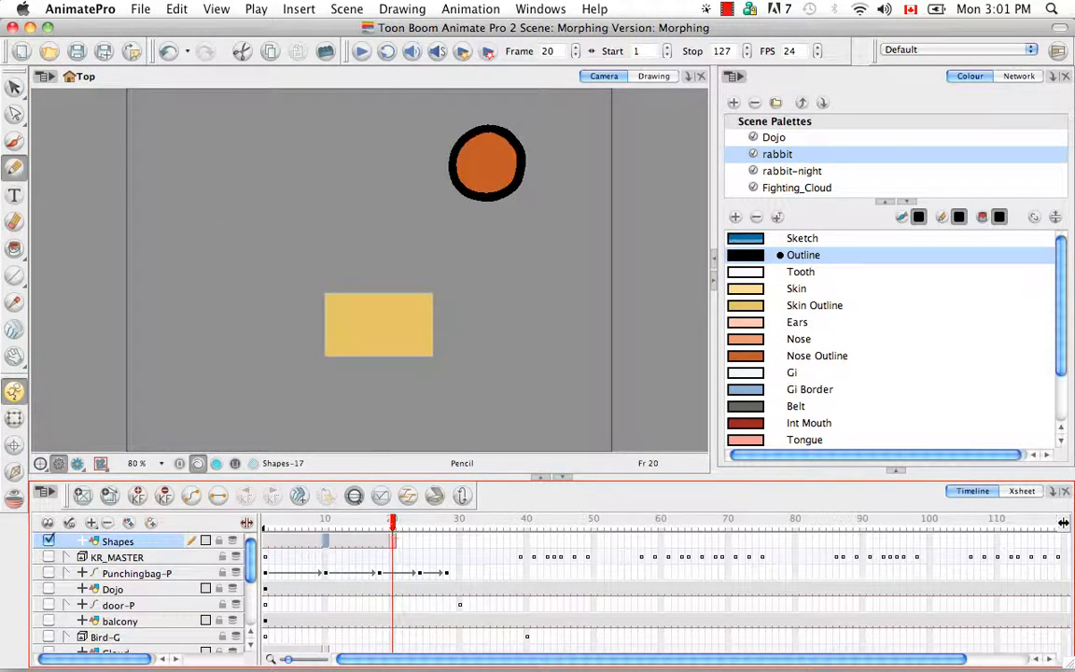
left_click_drag(305, 131, 305, 202)
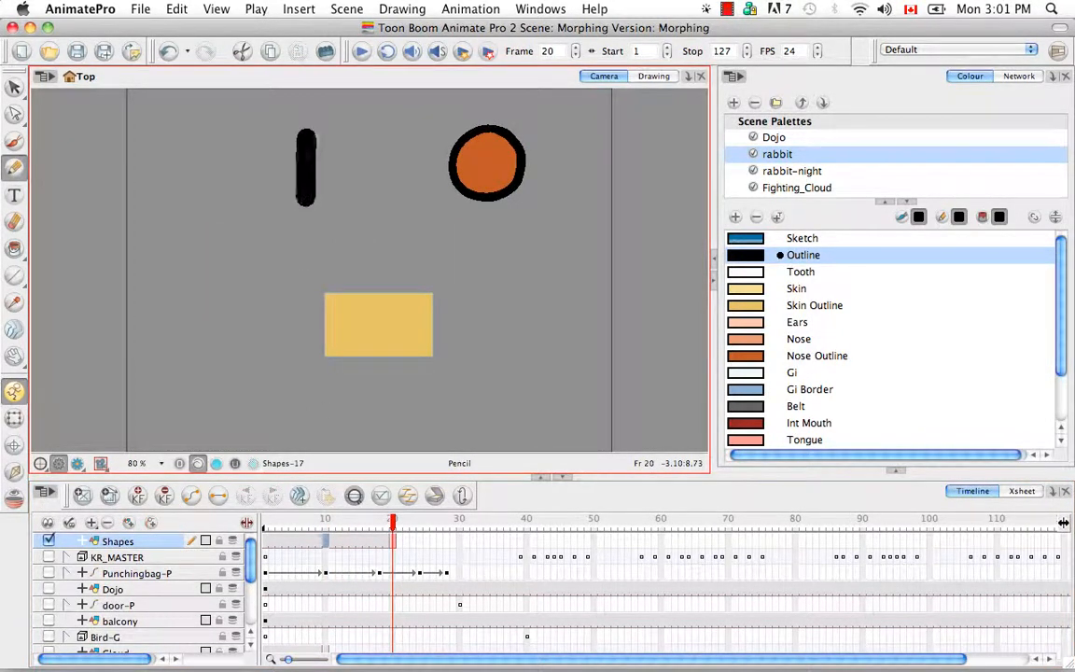
left_click_drag(351, 127, 351, 201)
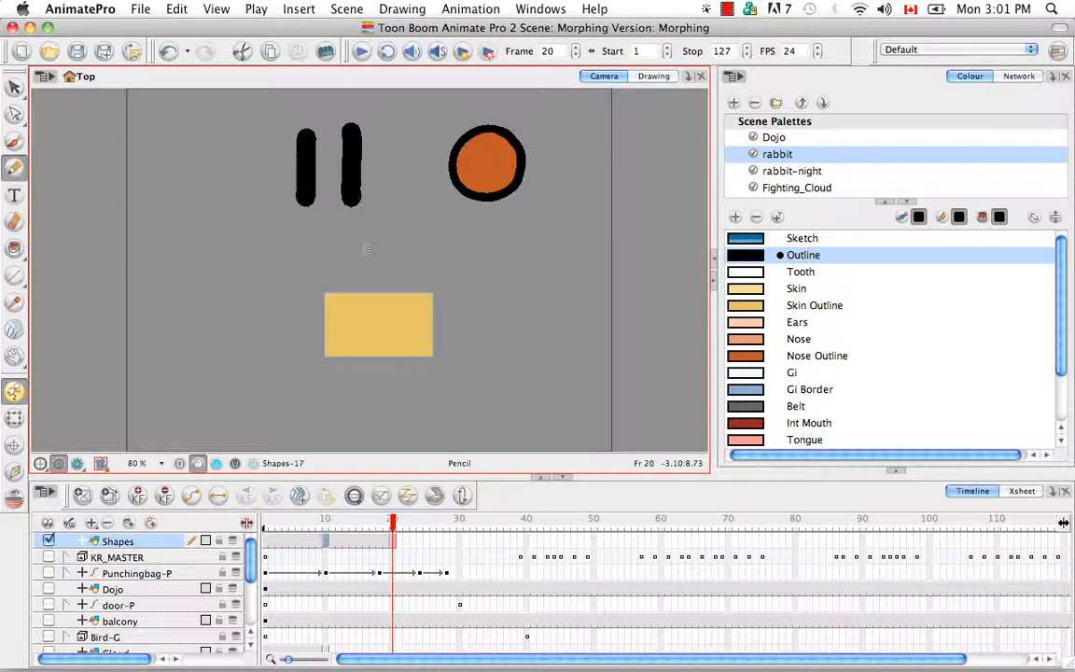
Create a morphing from the frame 10 cell of the Shapes layer and scrub between frames 1 and 19 to preview it.
left_click(325, 544)
right_click(327, 543)
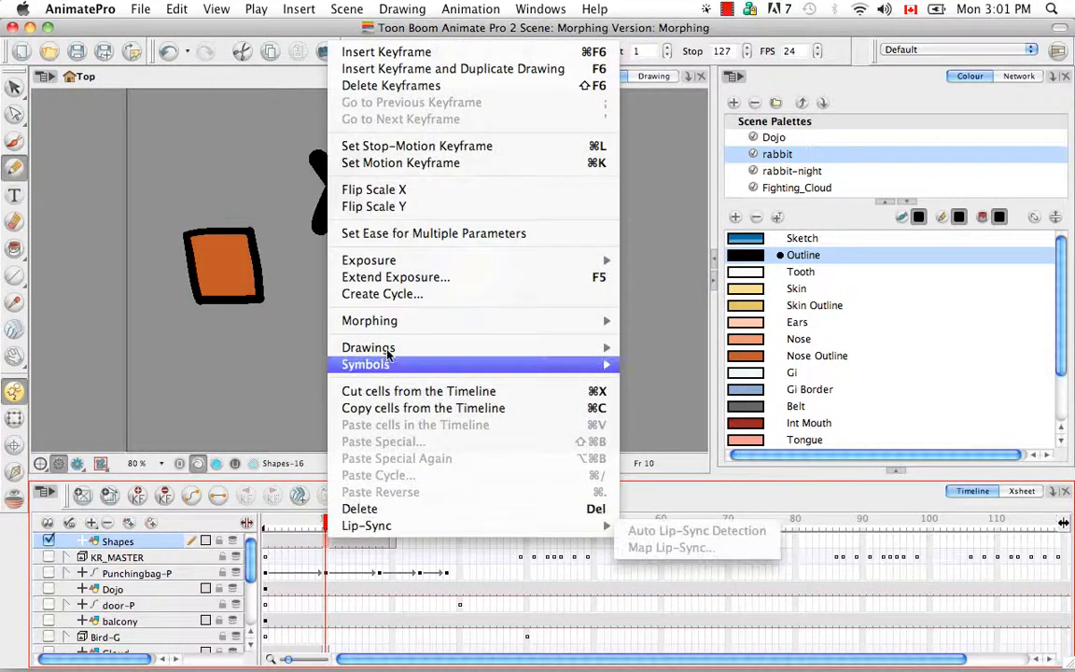
mouse_move(420, 320)
left_click(658, 324)
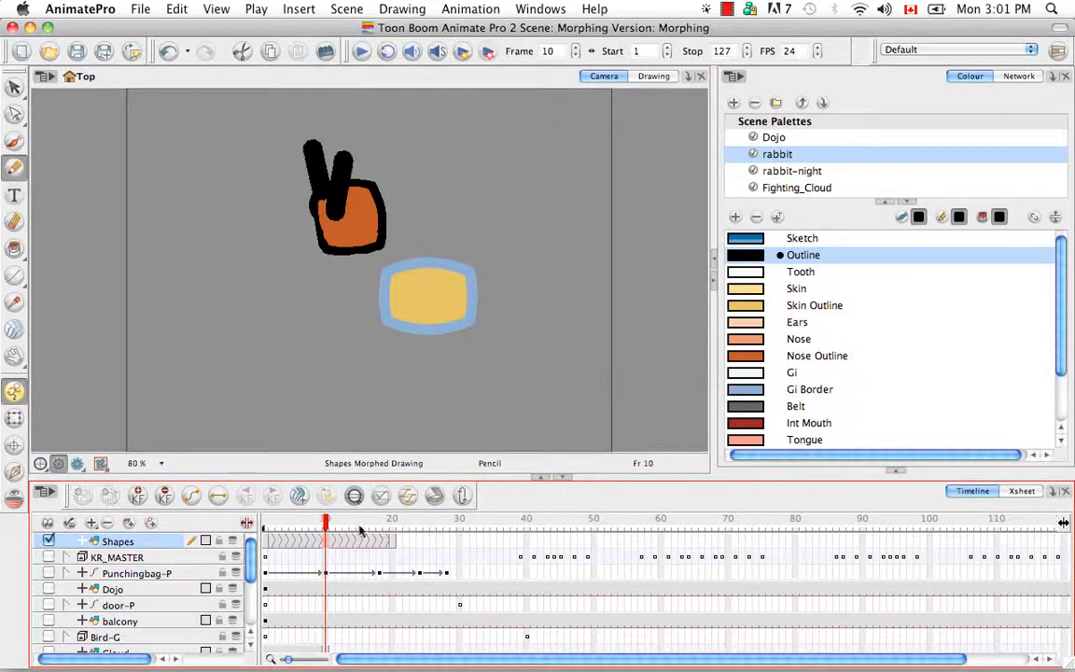
left_click_drag(325, 522, 247, 521)
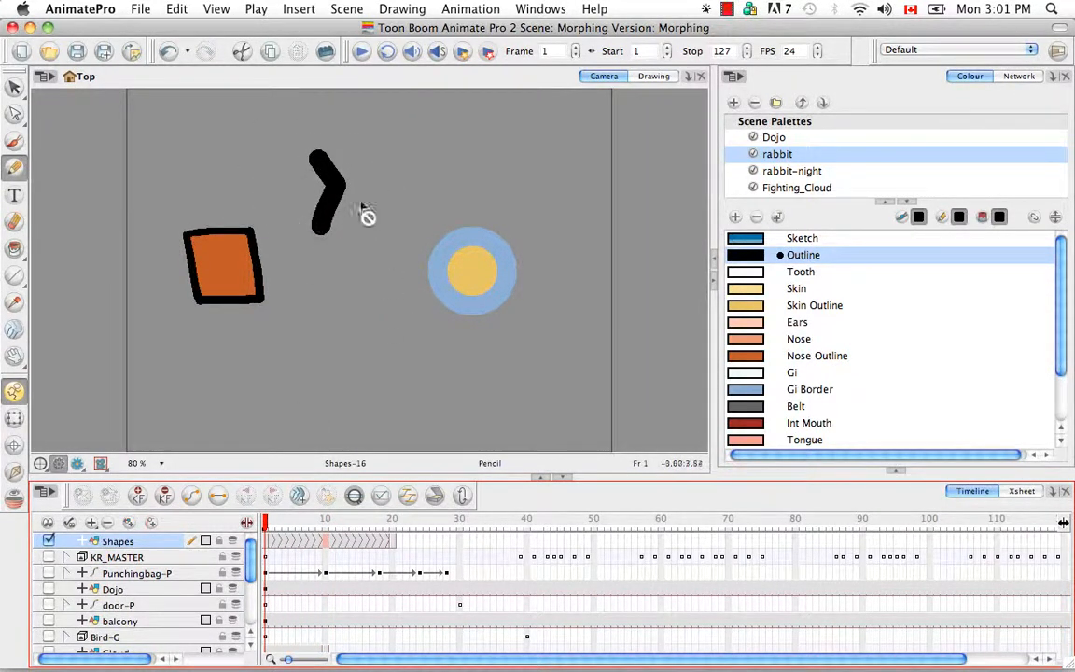
left_click_drag(265, 522, 387, 523)
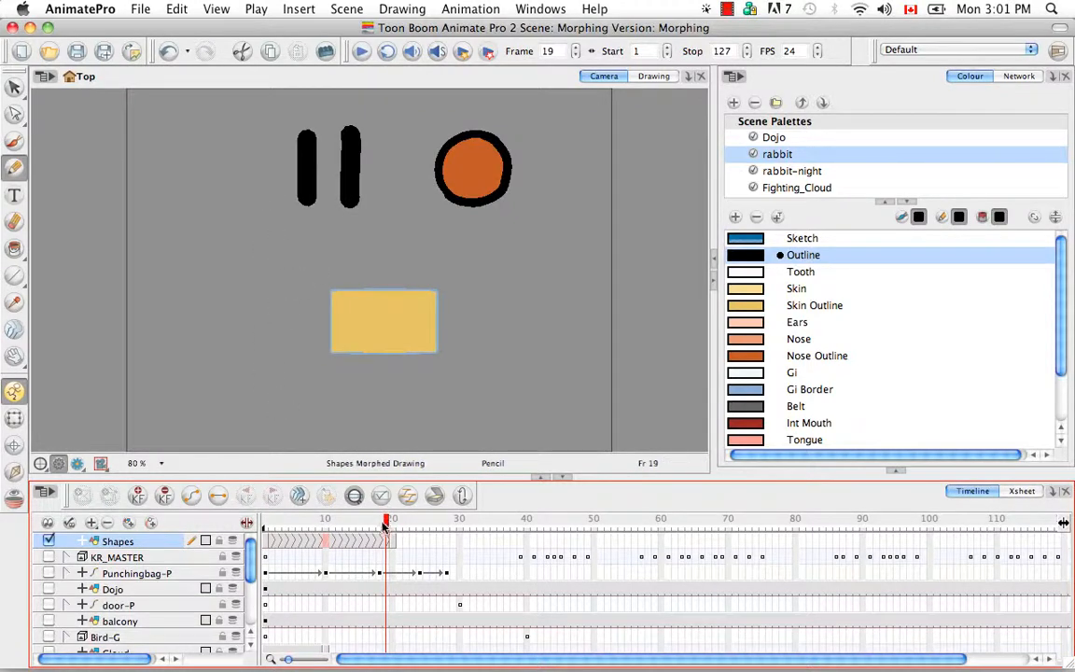
Delete the morphing of the crossed strokes at frame 10 on the Shapes layer.
left_click_drag(383, 525, 327, 525)
right_click(327, 546)
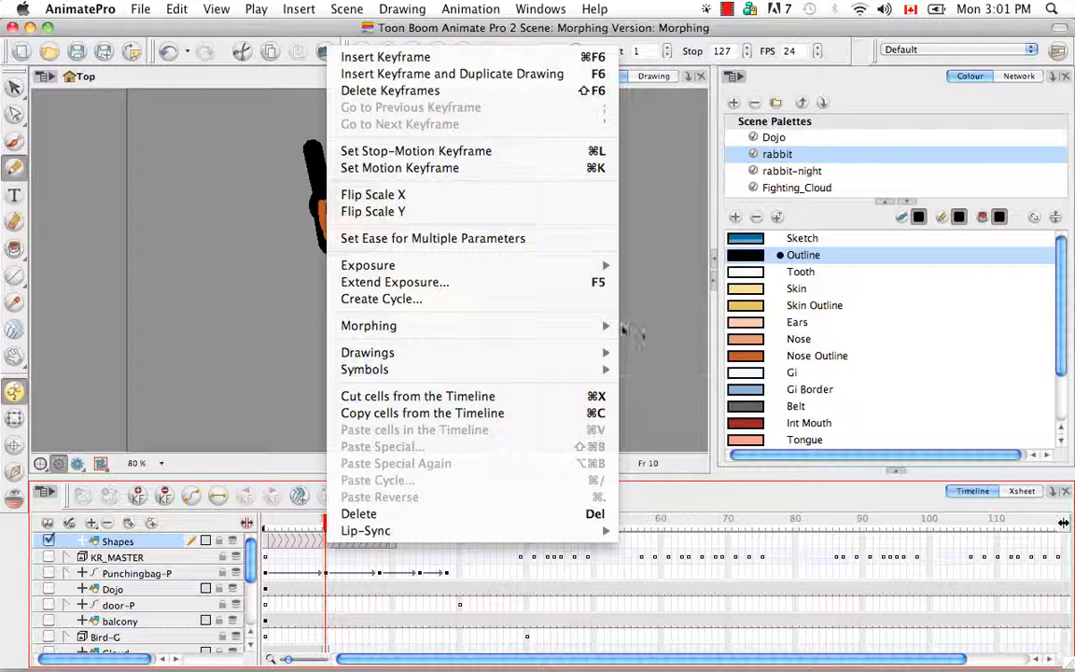
left_click(635, 346)
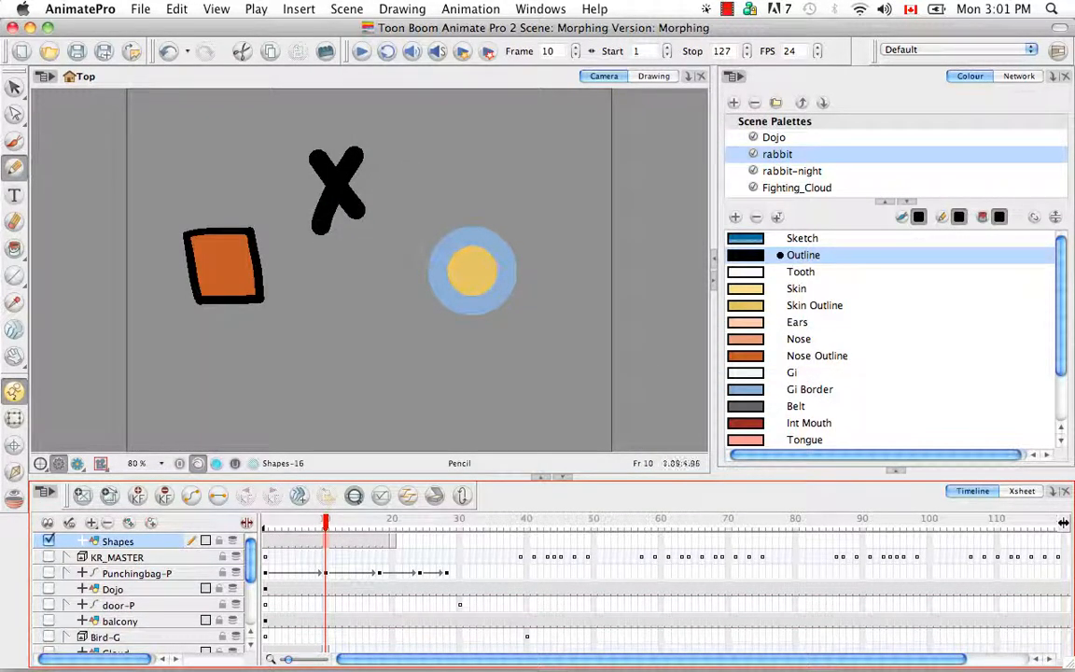
Delete the X from the first drawing and the two vertical strokes from the frame 20 drawing.
key("alt+v")
mouse_move(410, 154)
left_mouse_down()
mouse_move(303, 187)
mouse_move(395, 176)
left_mouse_up()
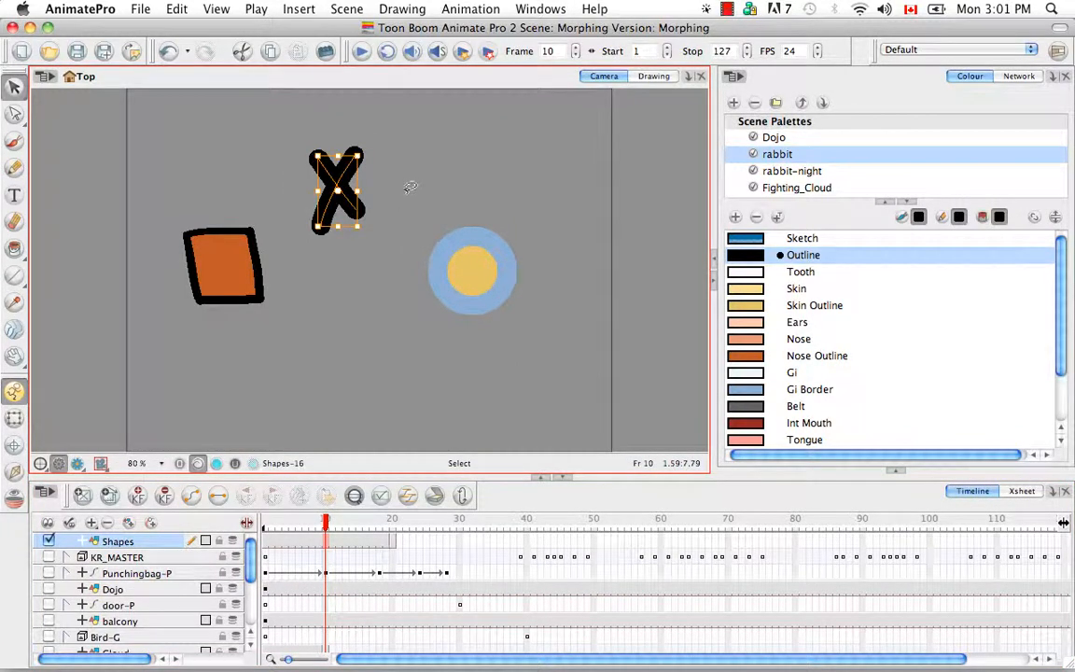
key("Delete")
left_click(393, 547)
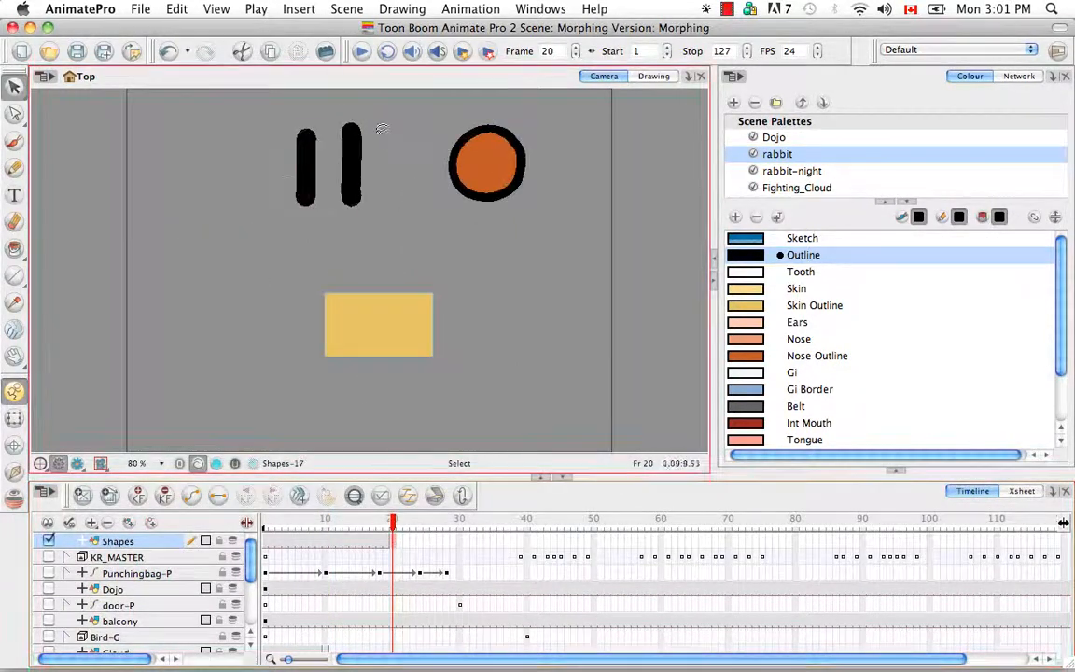
key("Delete")
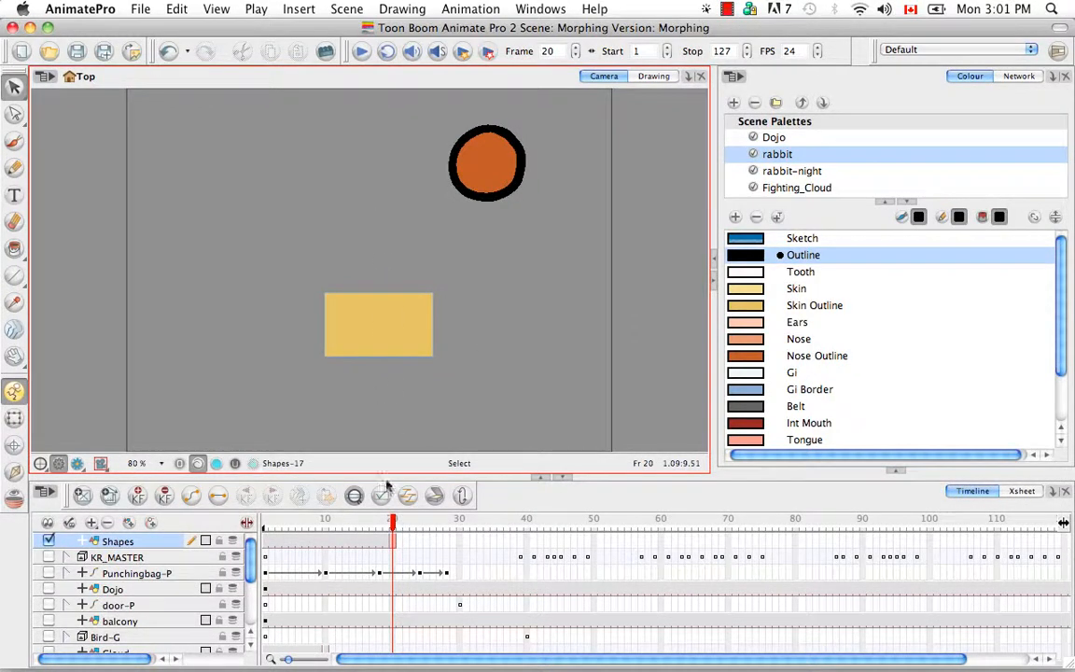
Compare the colour values of the Dojo palette's Black swatch with those of the rabbit palette's Outline swatch.
left_click(379, 524)
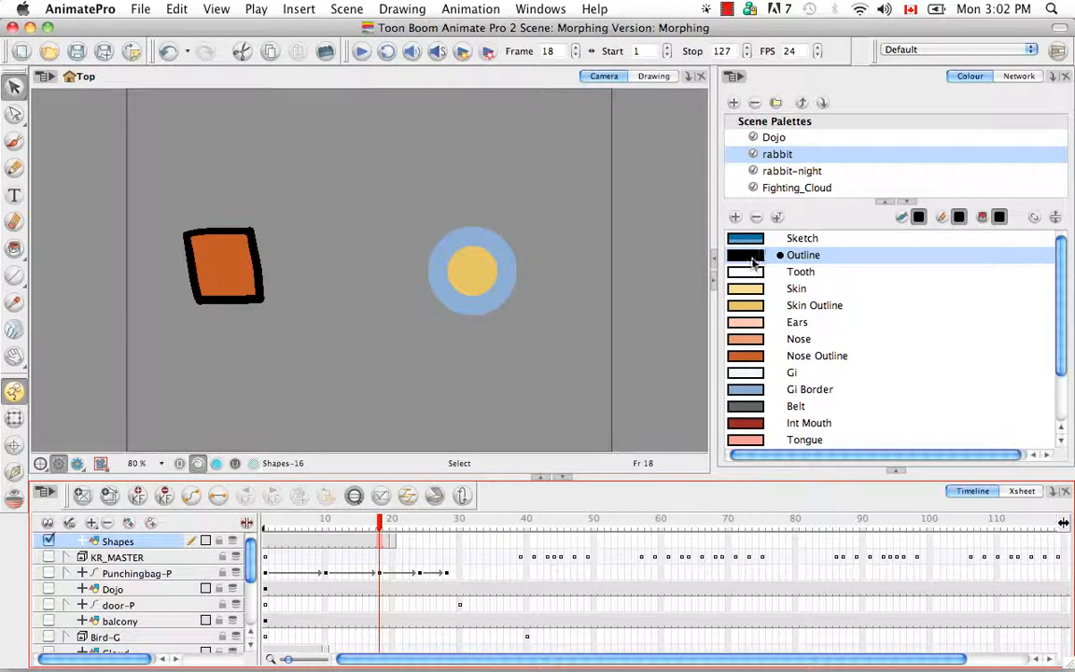
left_click(773, 140)
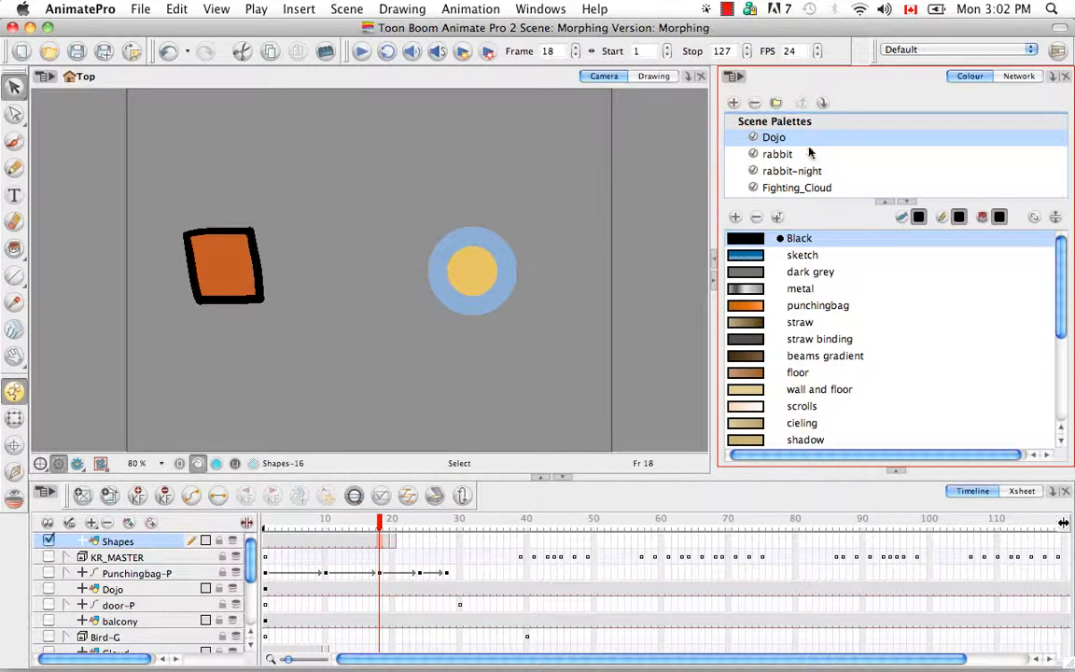
double_click(747, 244)
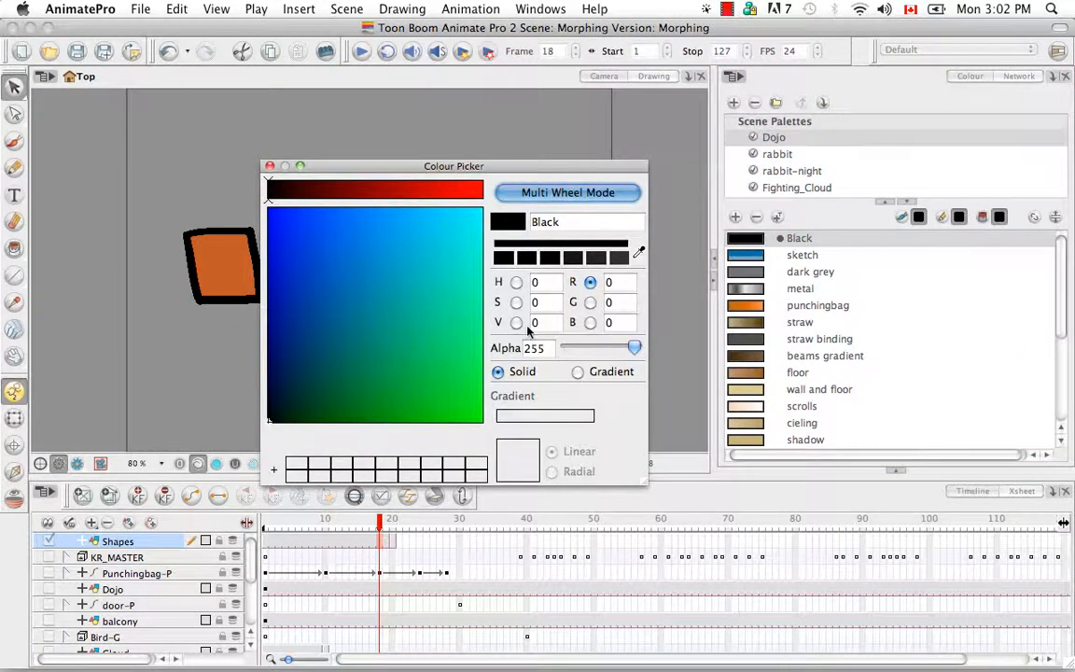
left_click(270, 166)
left_click(773, 155)
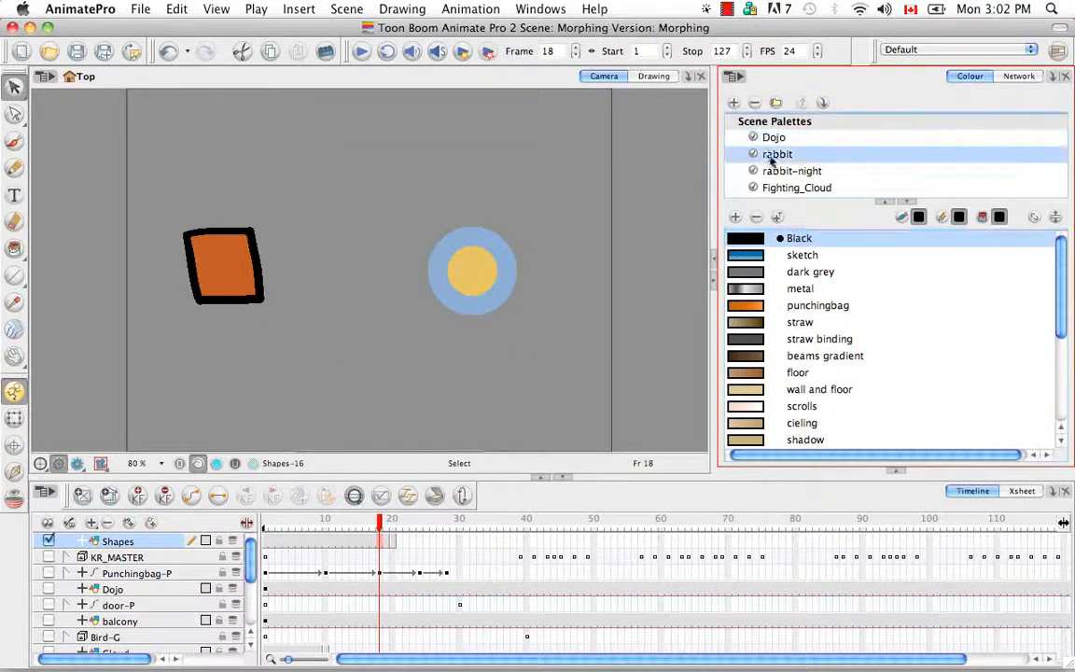
double_click(750, 255)
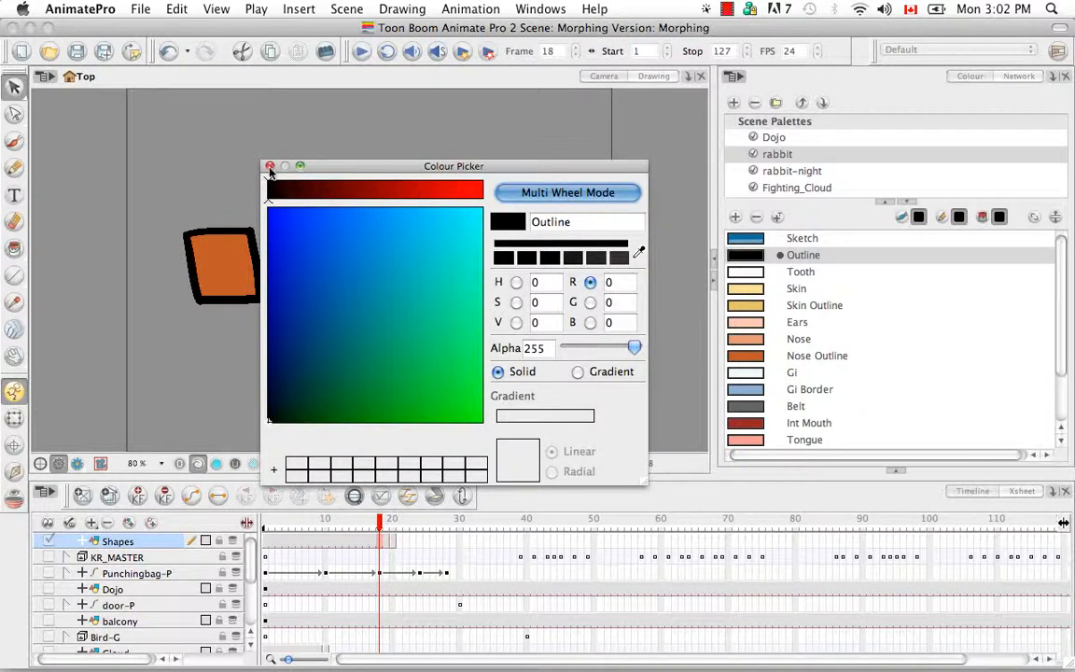
left_click(269, 167)
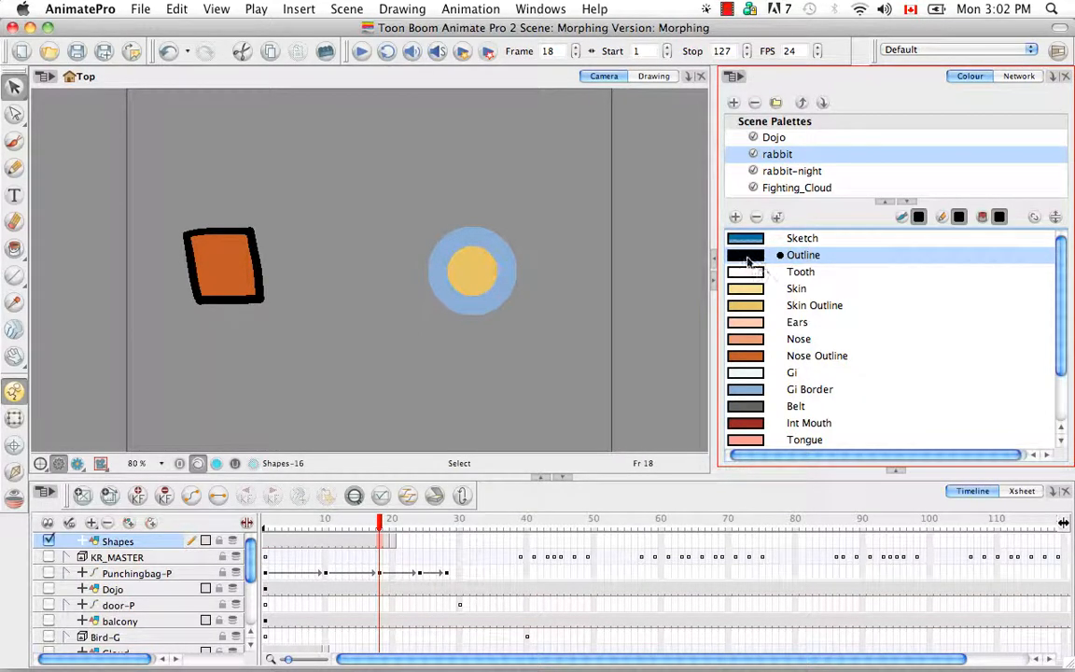
Delete the orange fill inside the black circle in the Shapes drawing at frame 20.
left_click(767, 137)
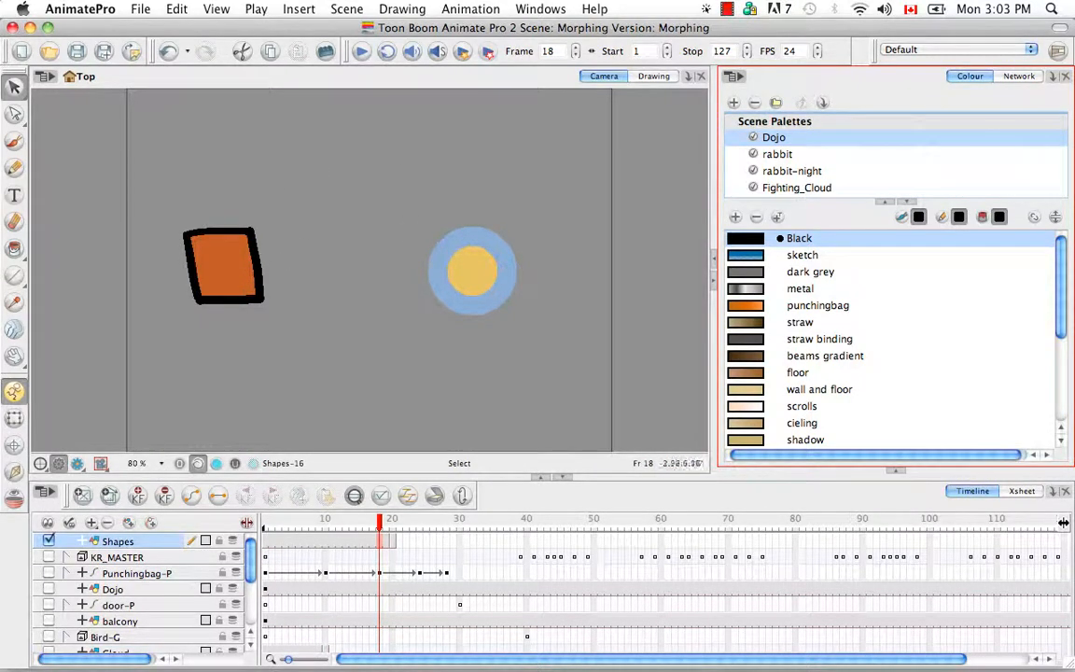
left_click(393, 528)
left_click_drag(393, 528, 393, 530)
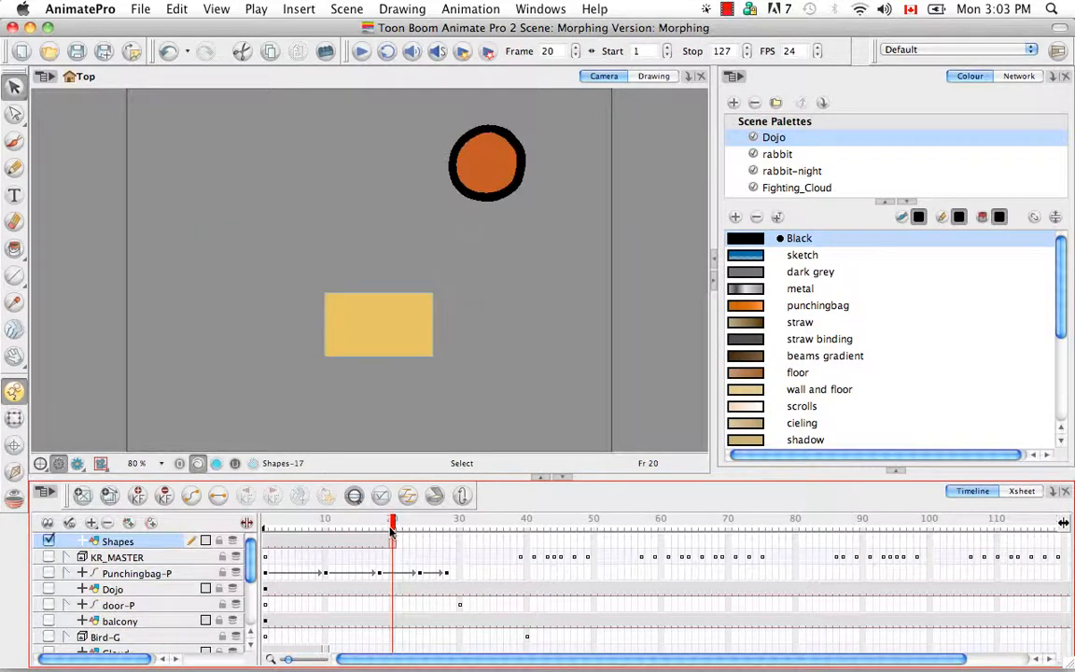
left_click(492, 146)
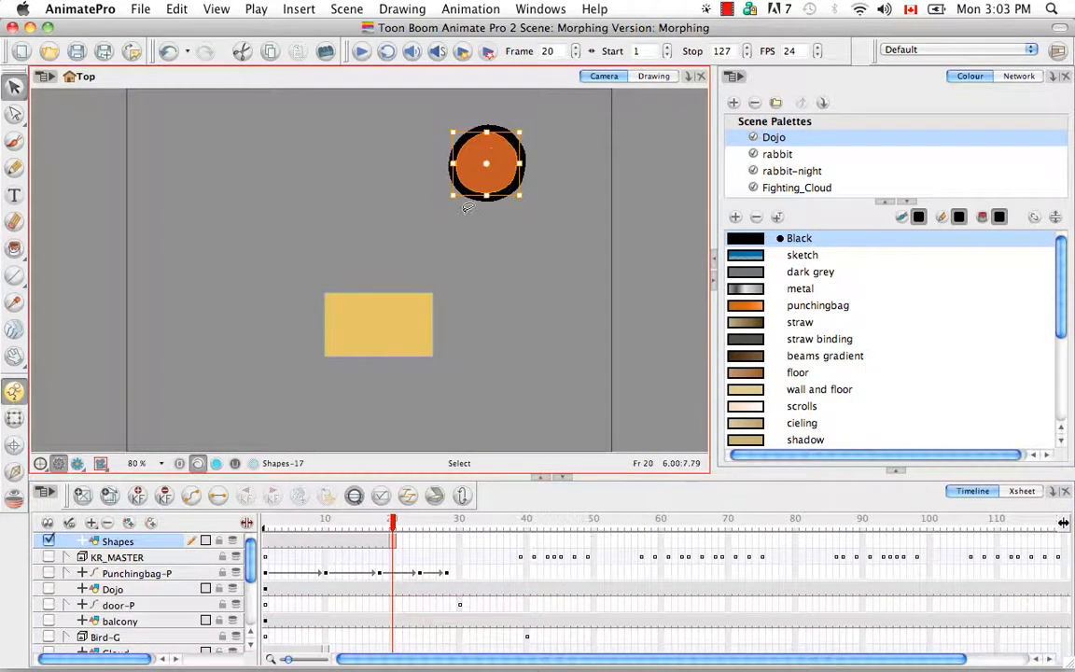
key("BackSpace")
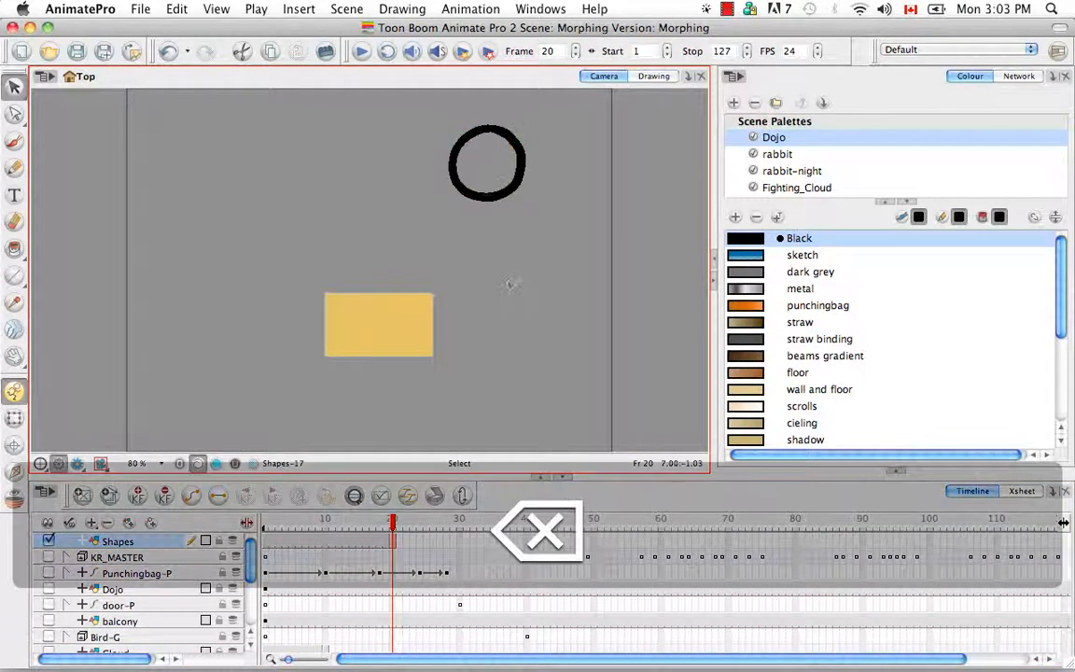
Create a morphing from the frame 12 cell of the Shapes layer and scrub the timeline to preview it.
left_click_drag(393, 523, 344, 540)
left_click(344, 541)
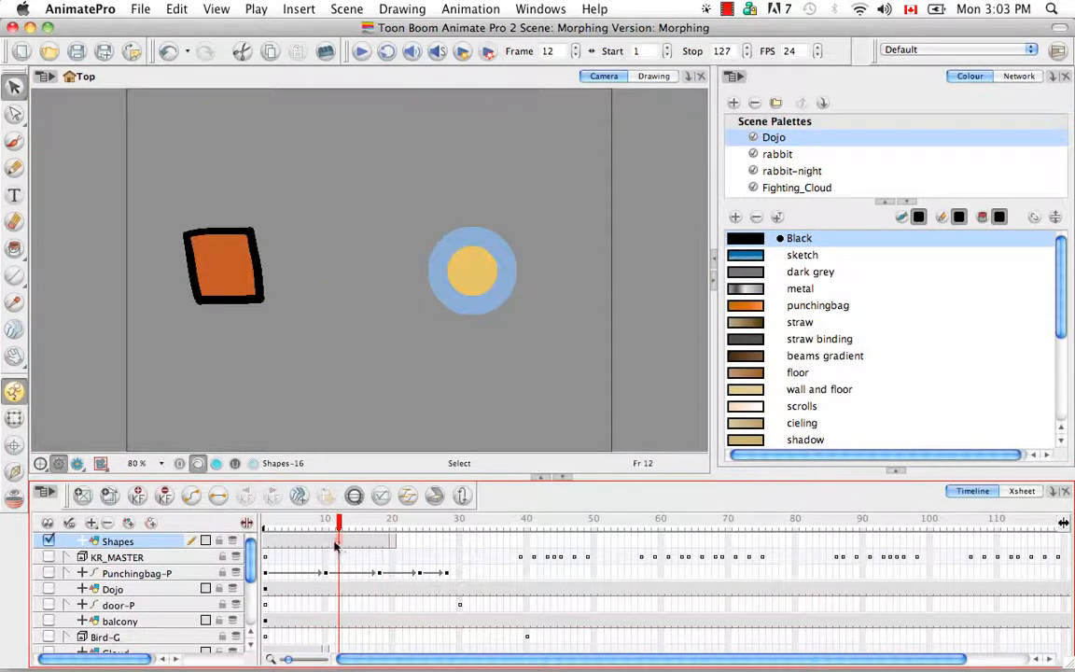
right_click(346, 540)
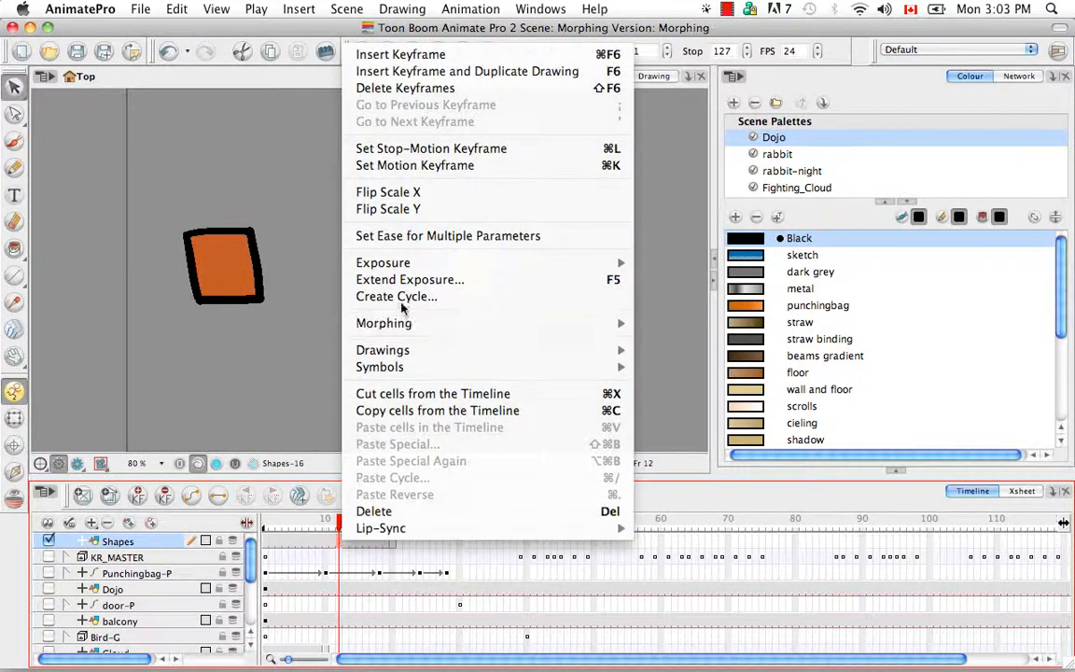
mouse_move(464, 328)
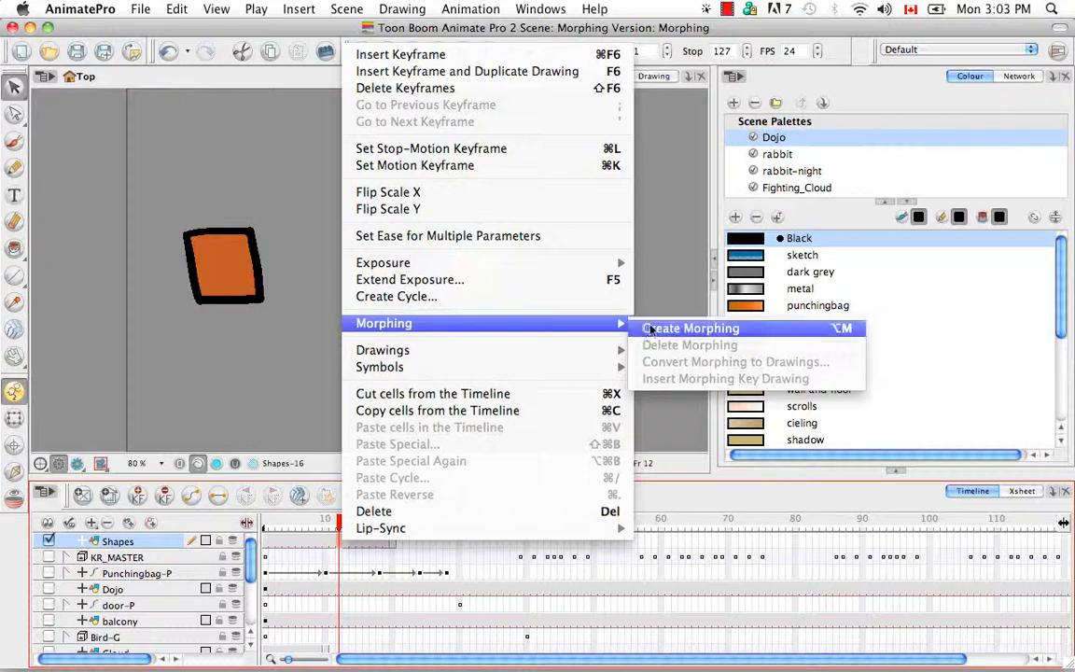
left_click(651, 328)
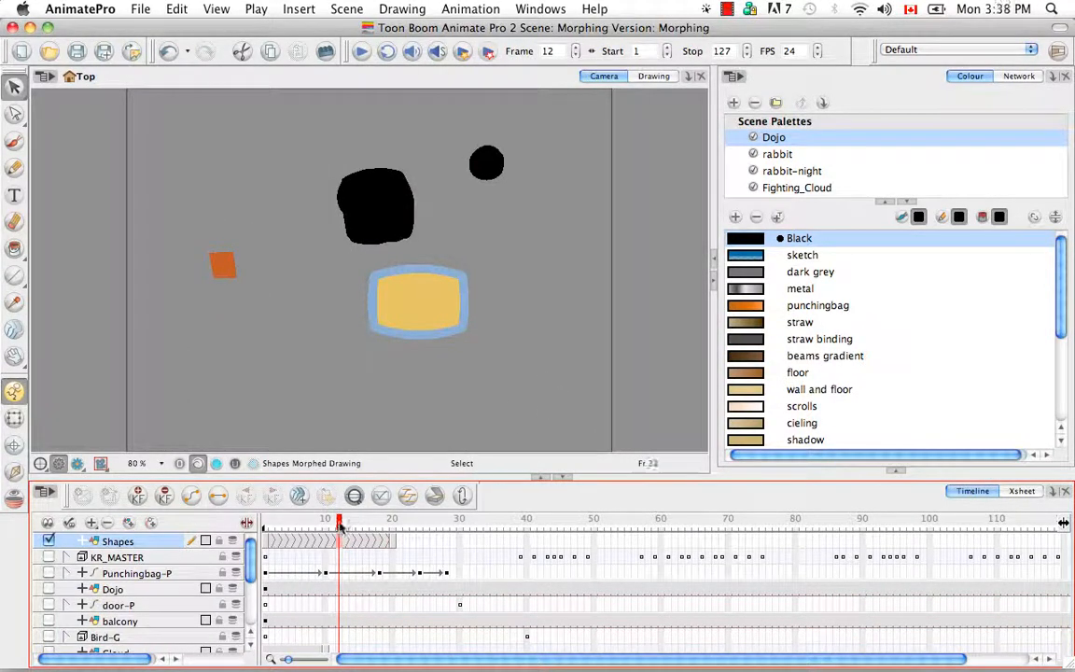
mouse_move(338, 520)
left_mouse_down()
mouse_move(261, 525)
mouse_move(395, 530)
mouse_move(338, 528)
left_mouse_up()
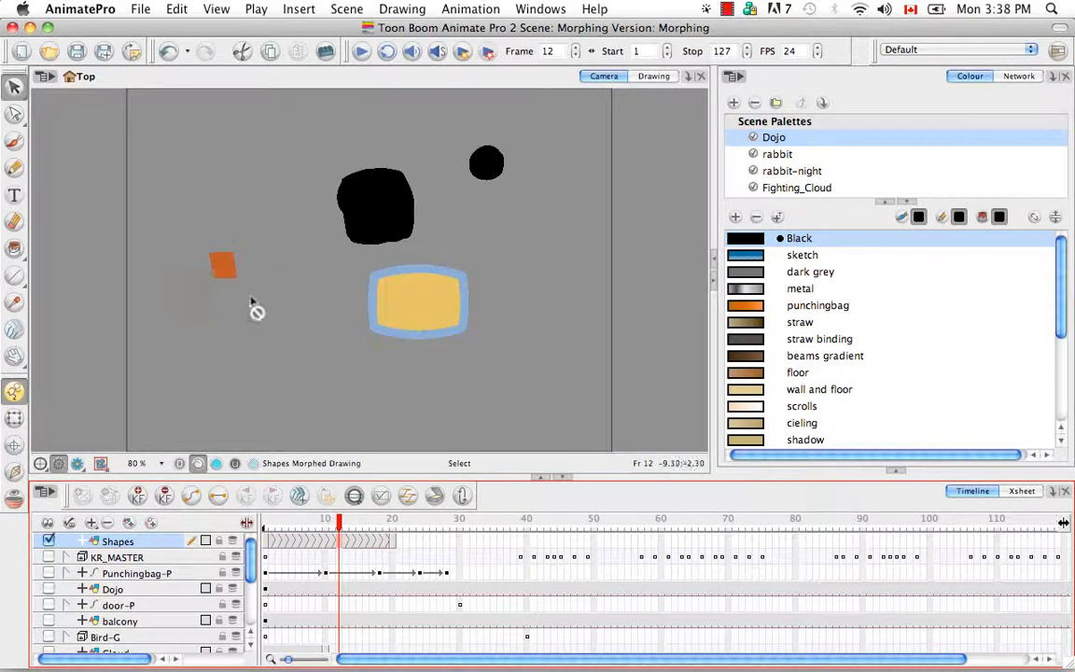
Brush a small round dot in the rabbit palette's Ears colour on frame 1's Colour Art layer, between the two shapes.
left_click(326, 524)
left_click_drag(327, 524, 266, 525)
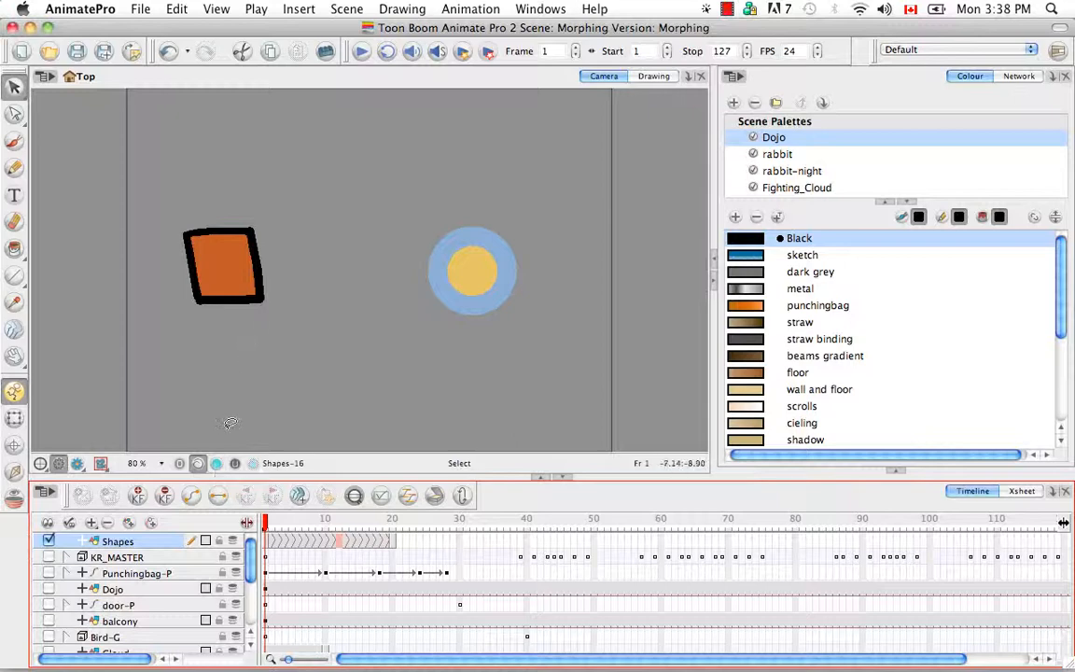
left_click(216, 464)
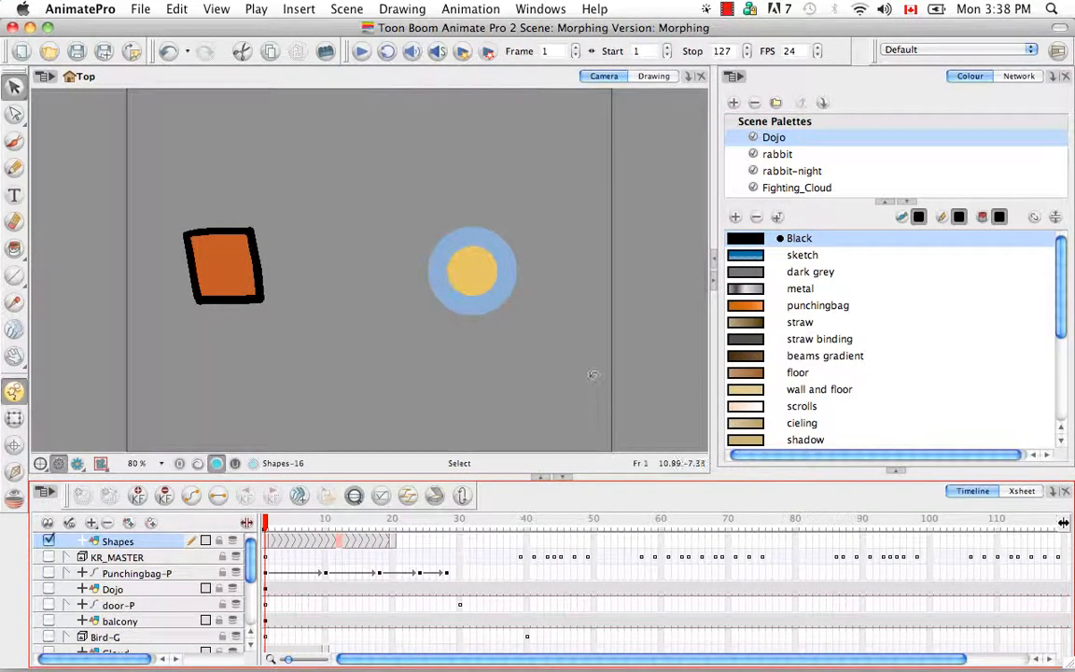
left_click(779, 154)
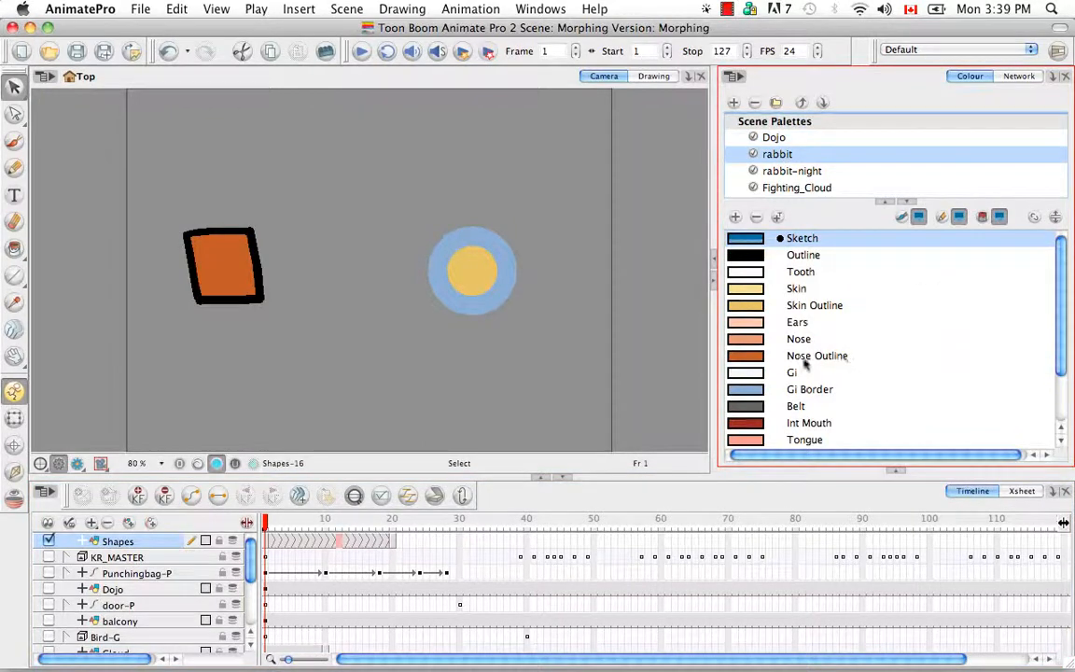
left_click(749, 322)
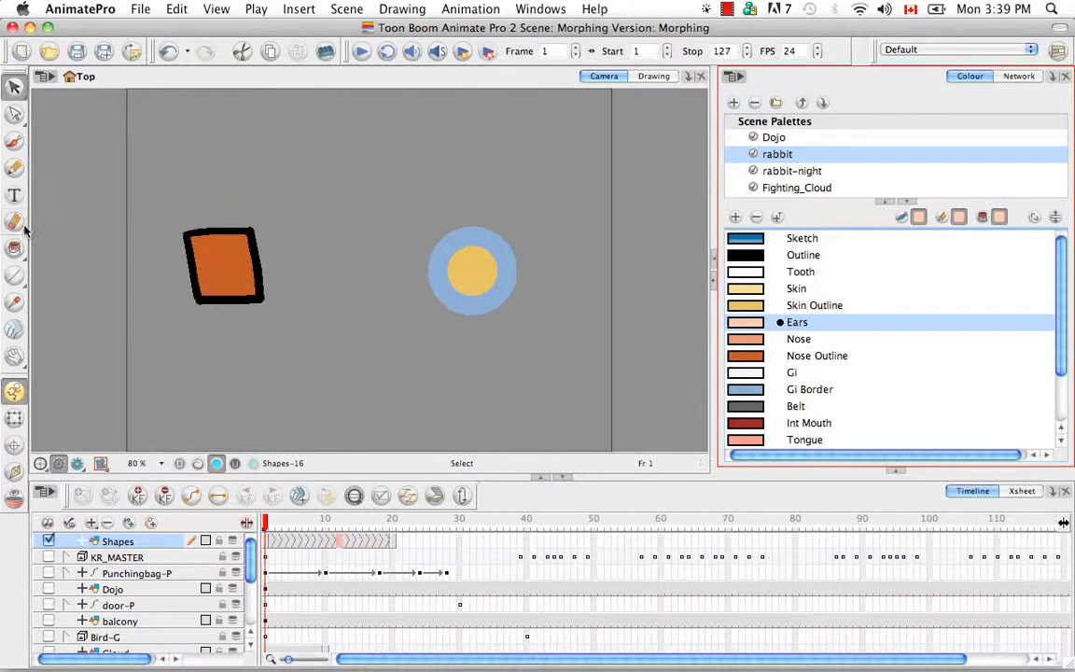
left_click(14, 141)
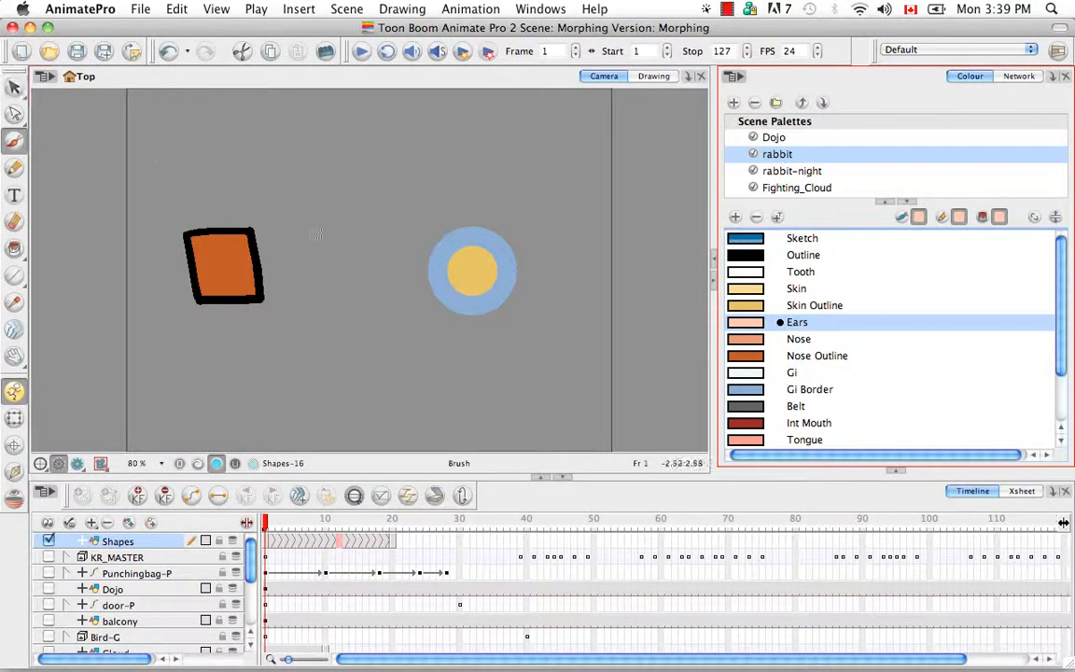
left_click_drag(317, 235, 321, 239)
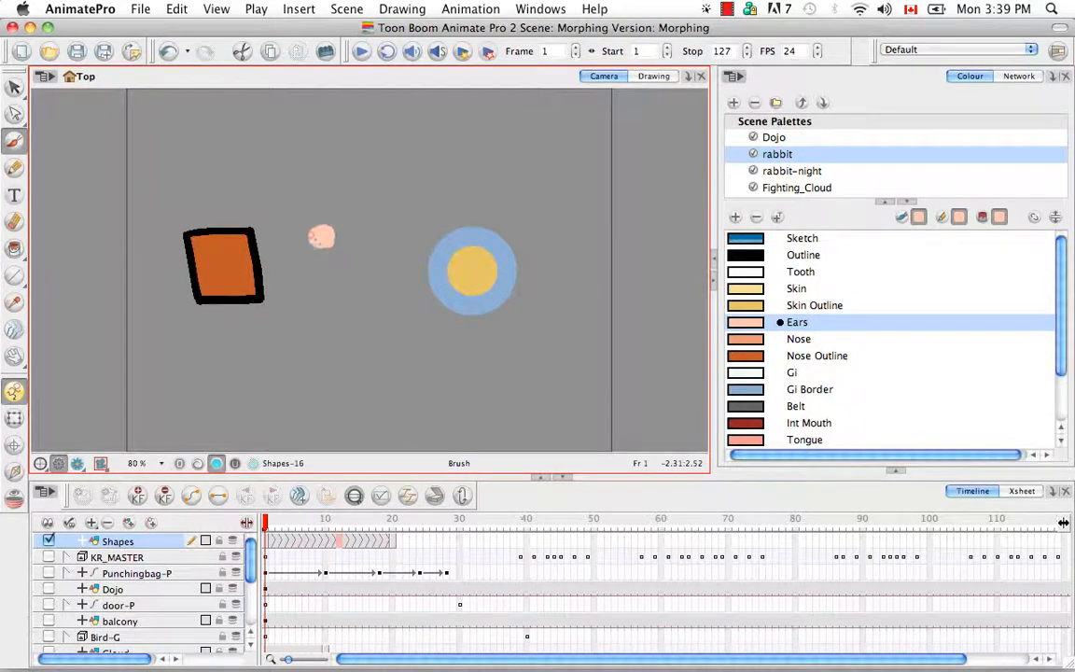
Brush a small Ears-coloured square on frame 20's Line Art layer, above the yellow rectangle, and scrub back to frame 1.
left_click(394, 544)
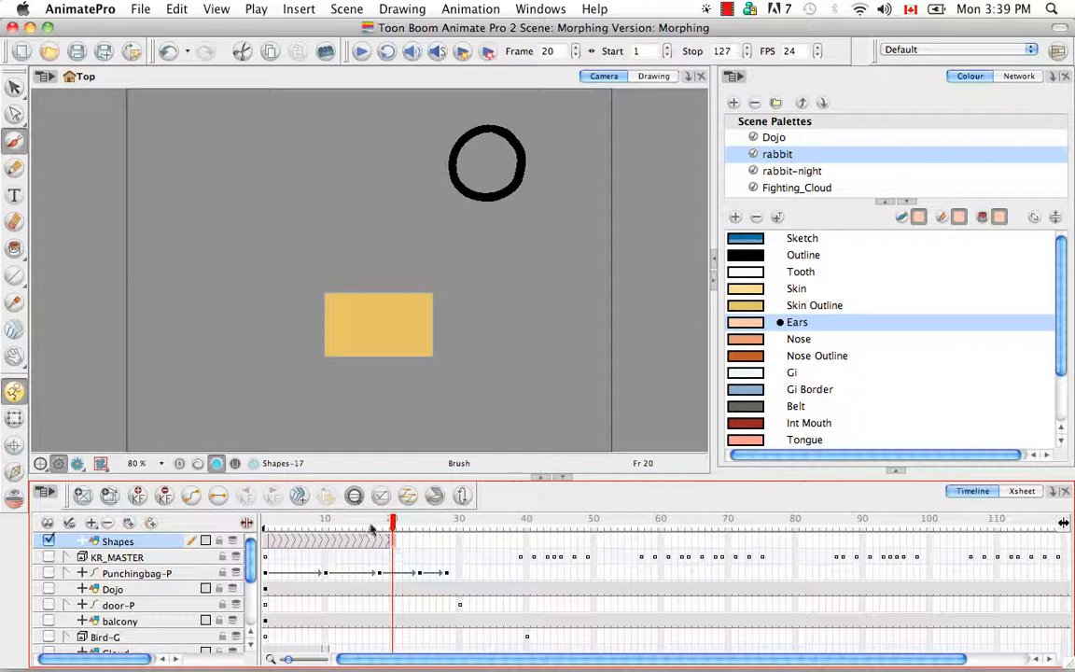
left_click(197, 463)
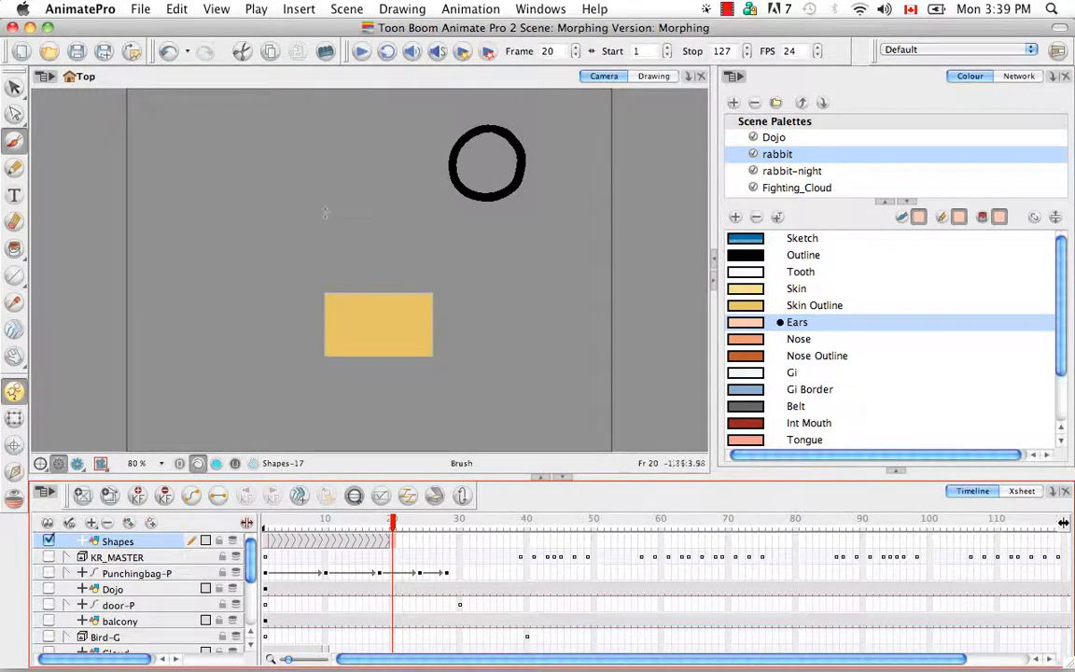
mouse_move(322, 216)
left_mouse_down()
mouse_move(348, 210)
mouse_move(347, 226)
left_mouse_up()
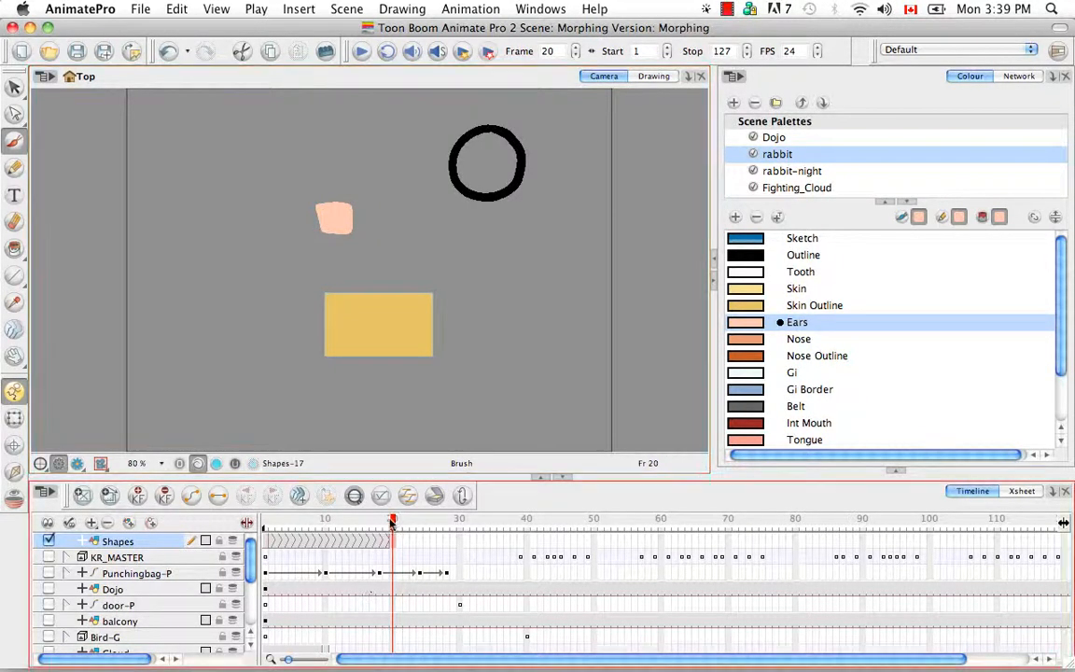
left_click_drag(392, 523, 264, 502)
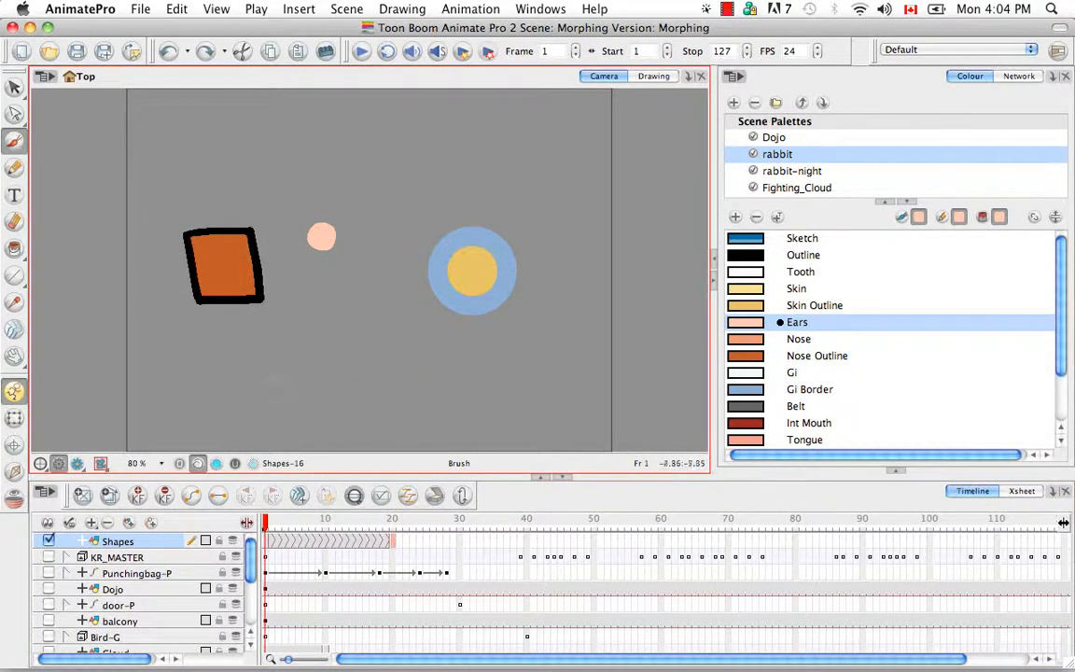
Move the Ears-coloured dot on frame 1 from the Colour Art layer to the Line Art layer.
key("alt+v")
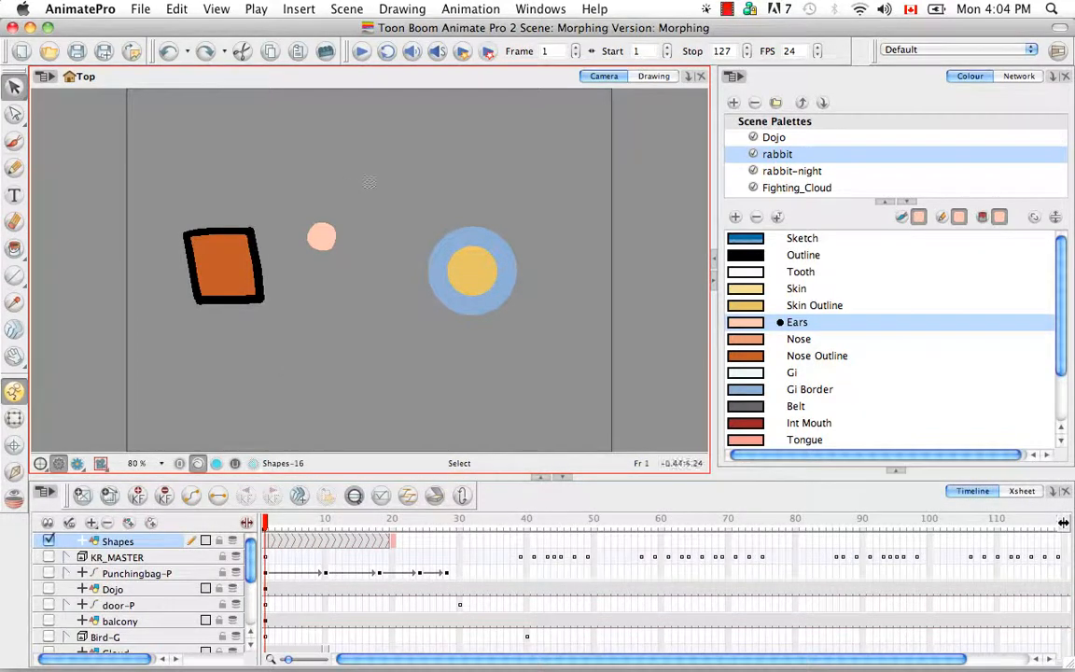
left_click(216, 463)
left_click_drag(384, 192, 317, 354)
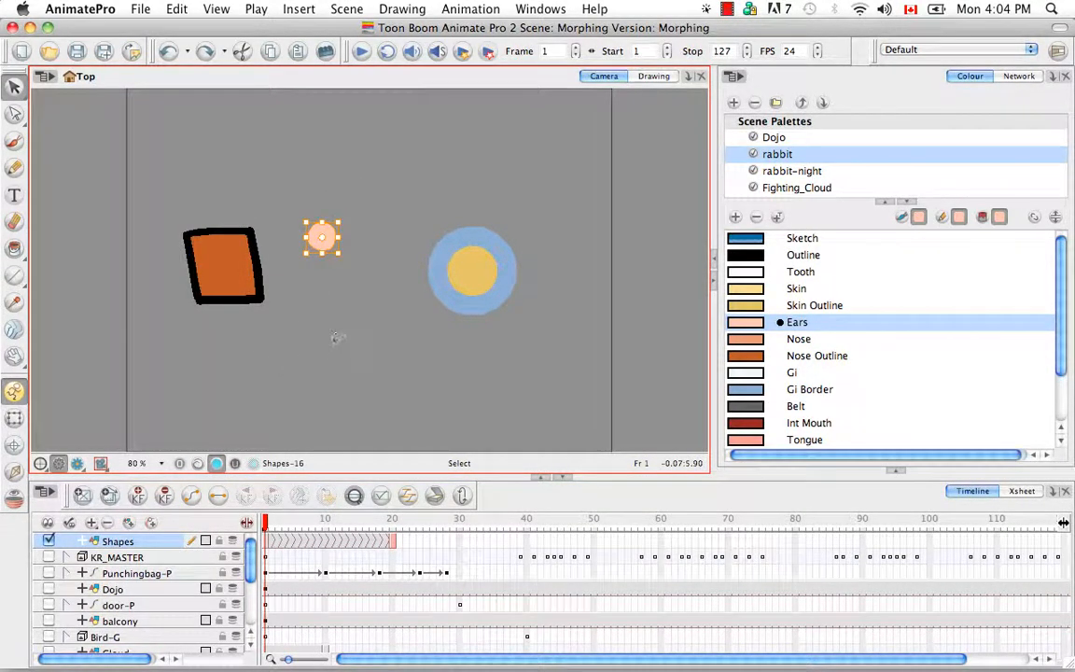
key("super+x")
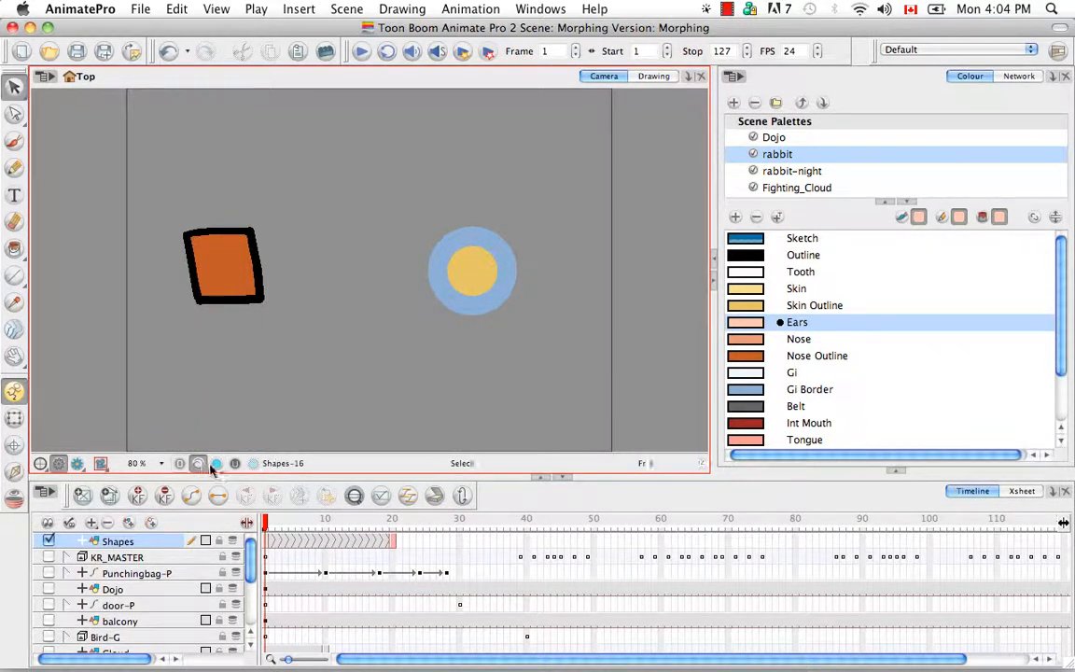
key("super+v")
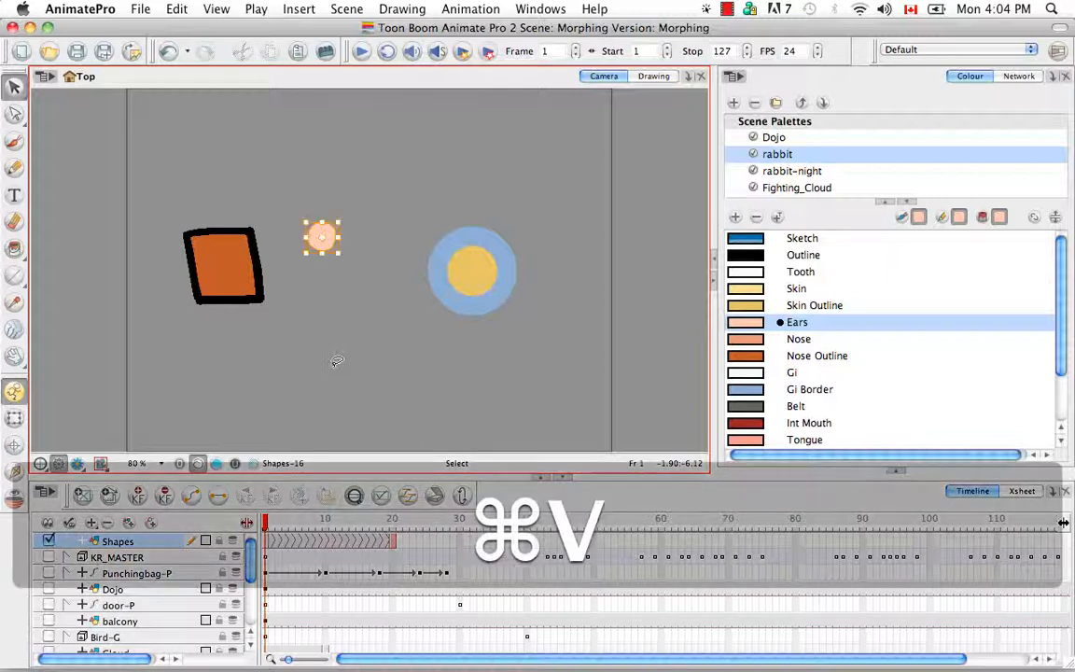
Check the Ears-coloured shapes on the Line Art layer at frames 20 and 1, and scrub the morphing to frame 20.
left_click(392, 541)
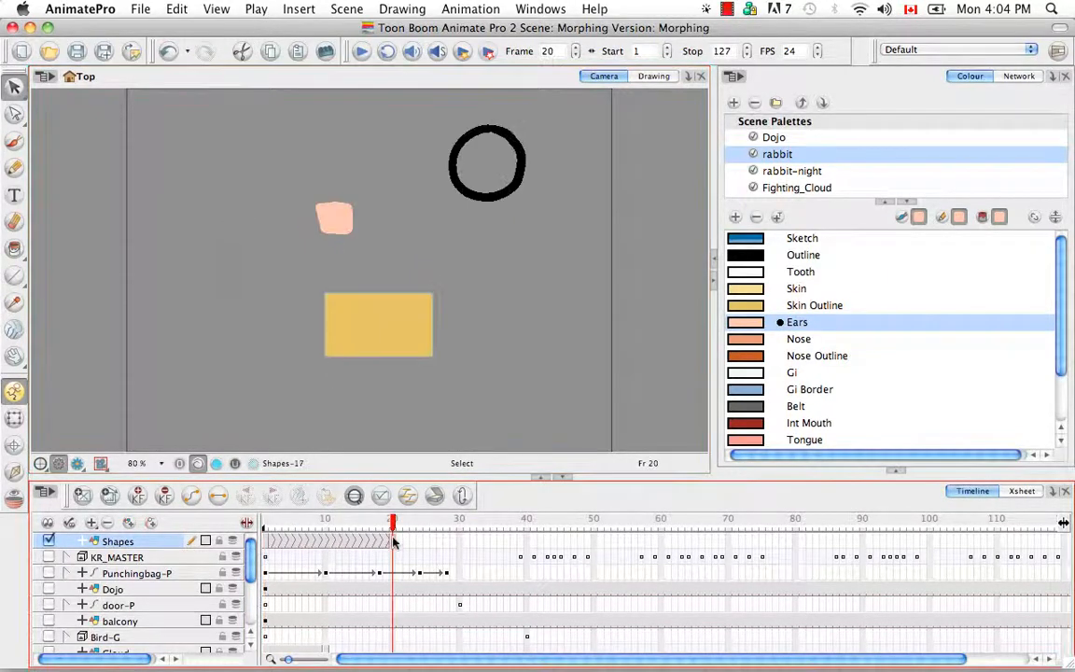
left_click(326, 252)
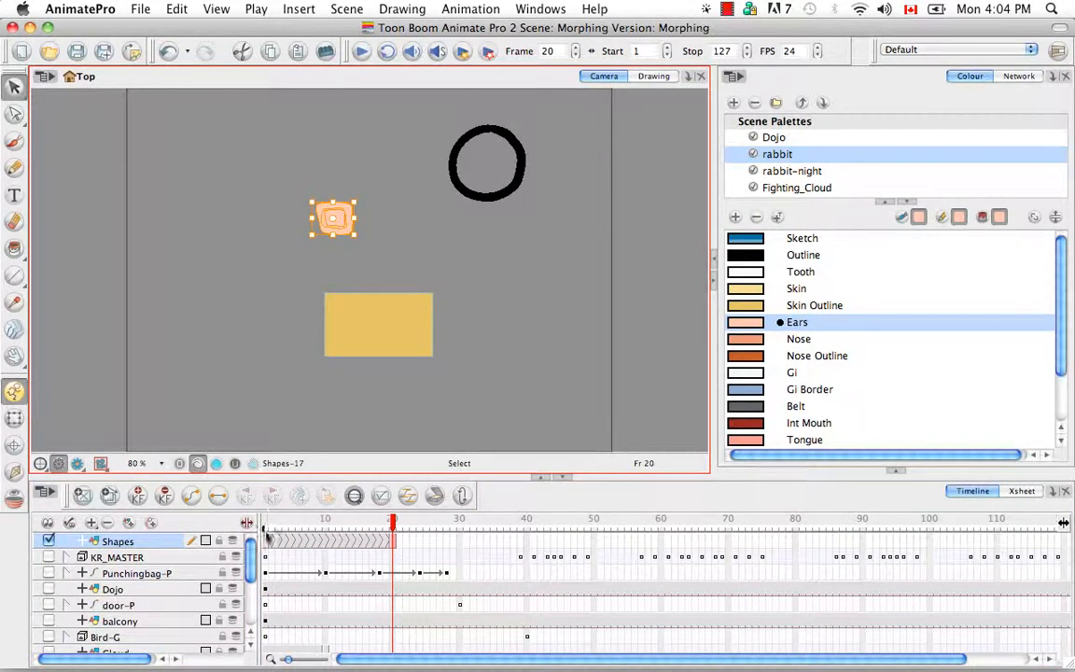
left_click(266, 540)
left_click(325, 238)
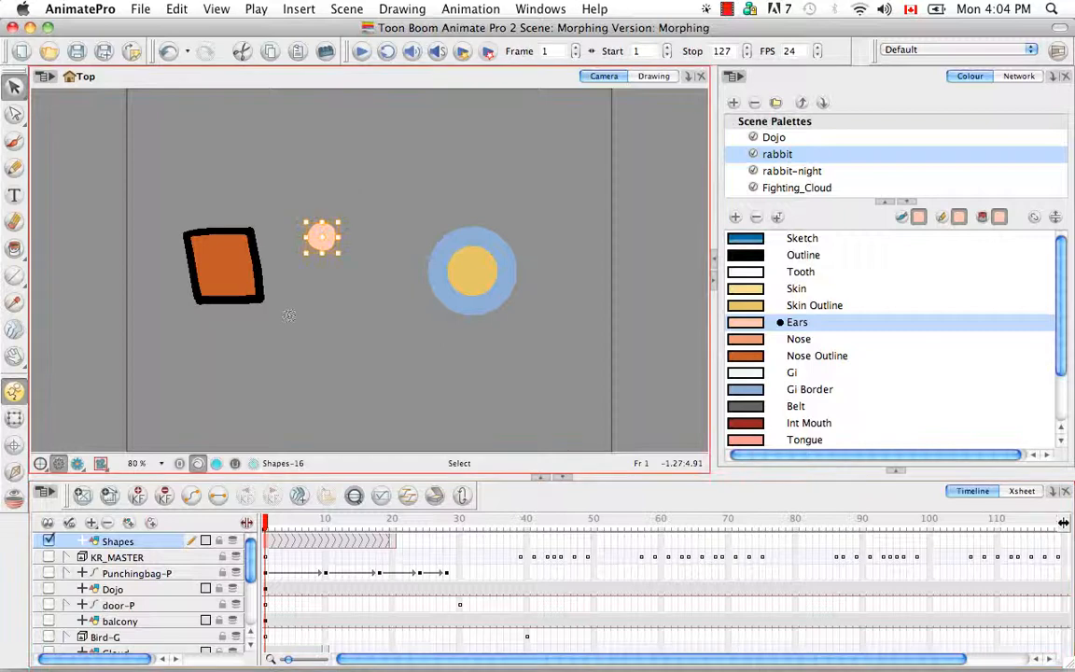
left_click(288, 530)
left_click_drag(347, 525, 393, 523)
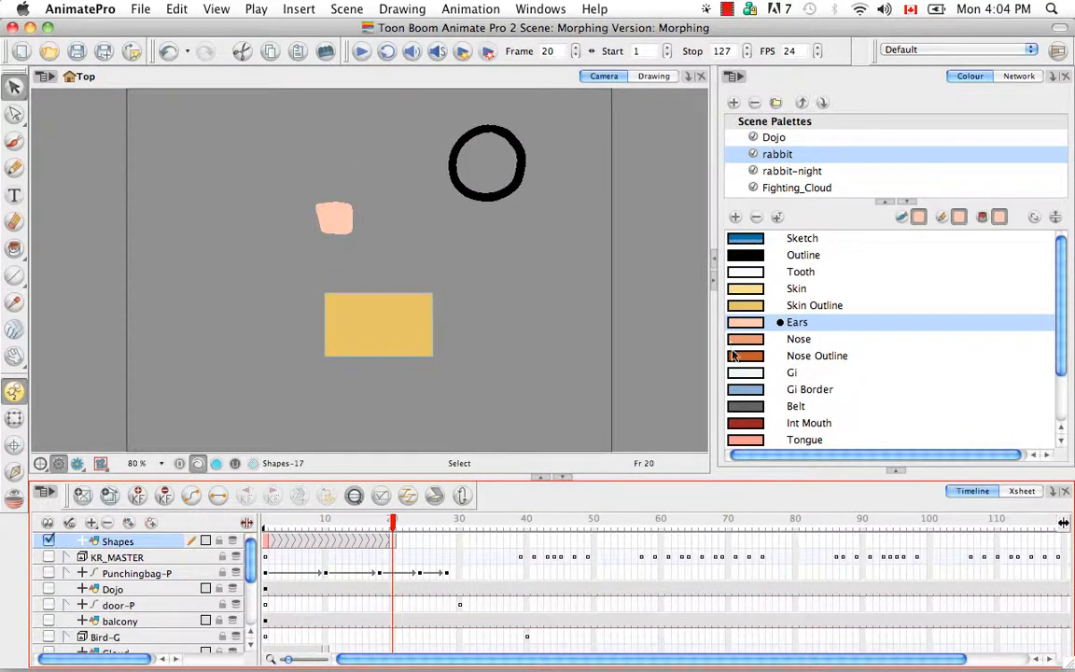
Fill the empty black circle at frame 20 with the Nose Outline colour and scrub the timeline to preview the morphing.
left_click(793, 356)
left_click(15, 248)
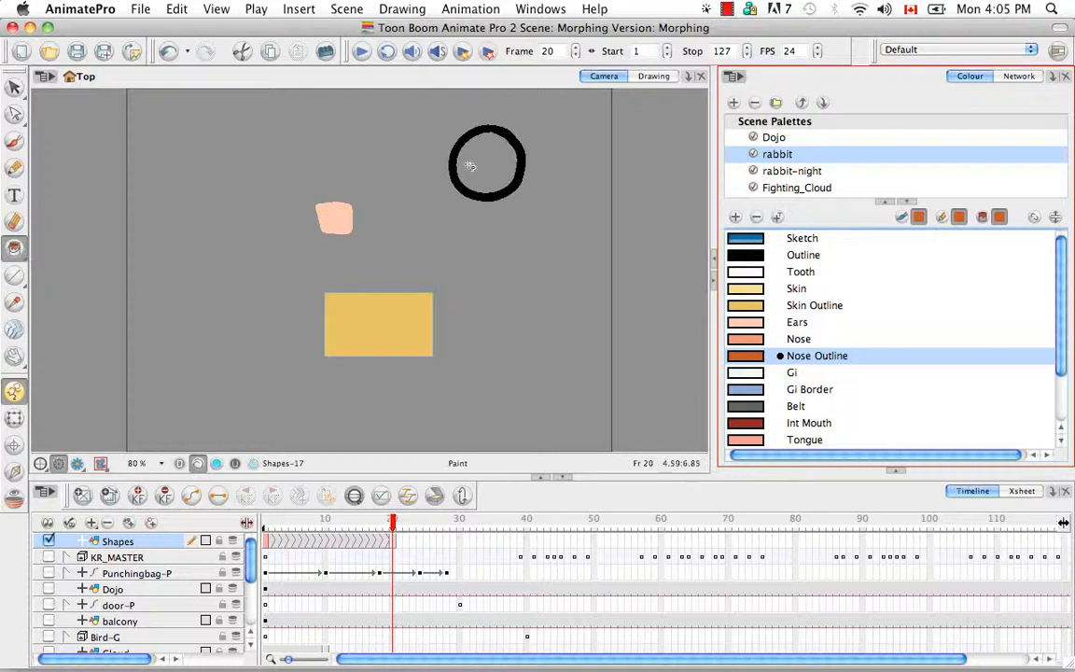
left_click(486, 164)
mouse_move(392, 523)
left_mouse_down()
mouse_move(265, 524)
mouse_move(393, 524)
left_mouse_up()
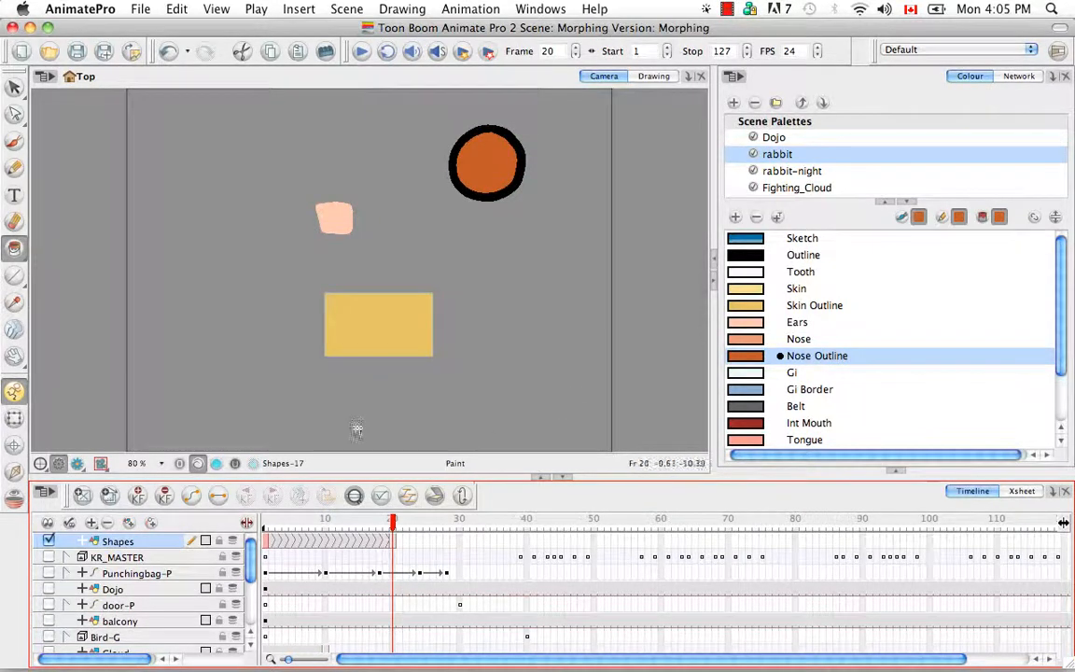
left_click(276, 549)
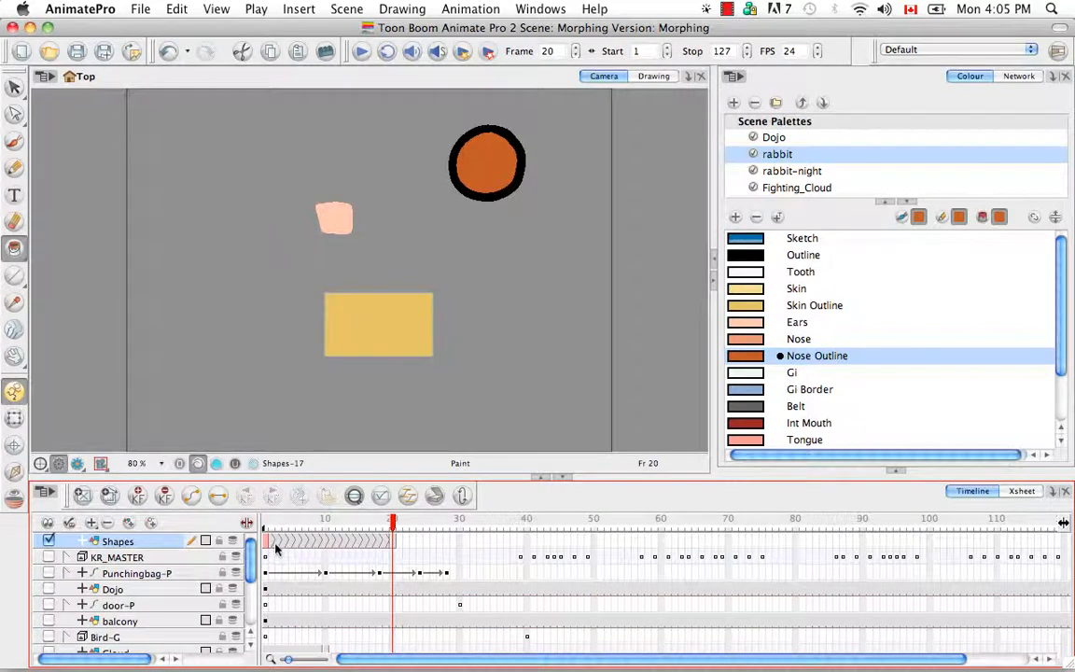